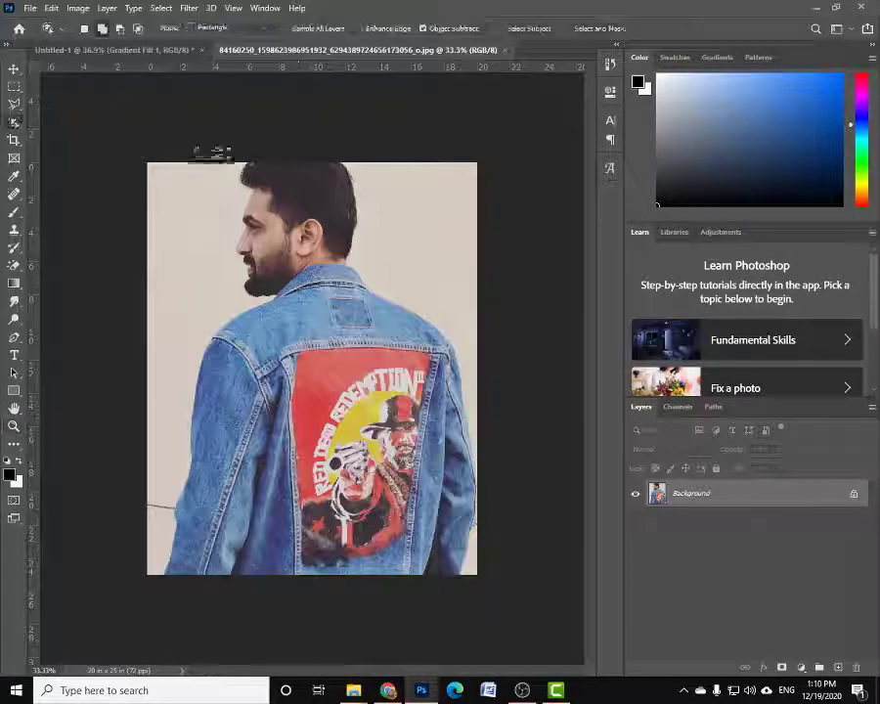
Quick-select the man in the denim jacket, refining along the jacket's right edge.
right_click(14, 122)
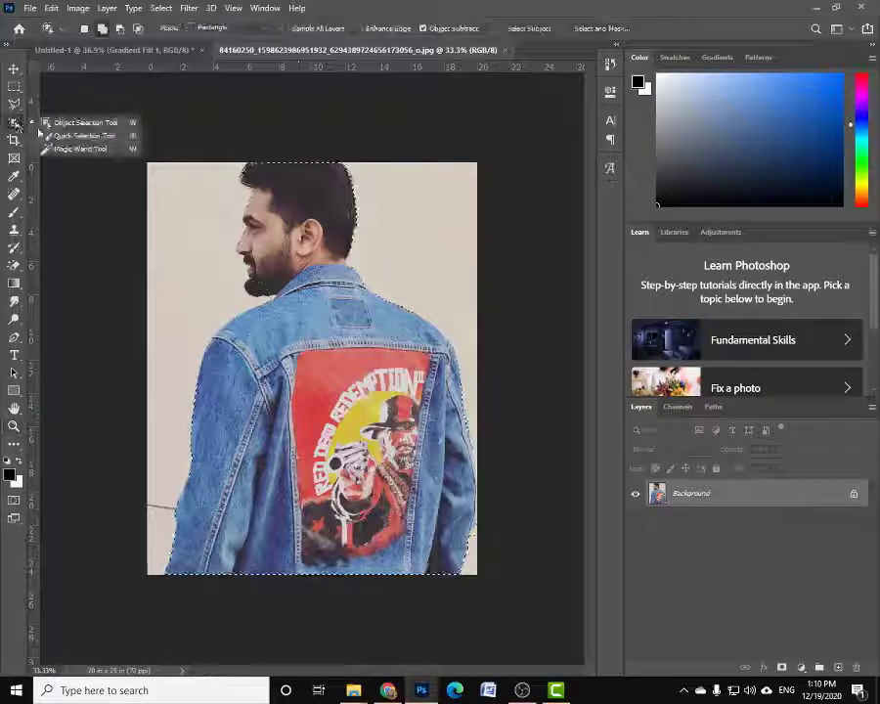
left_click(79, 131)
left_click_drag(293, 215, 259, 283)
scroll(303, 225, "up", 3)
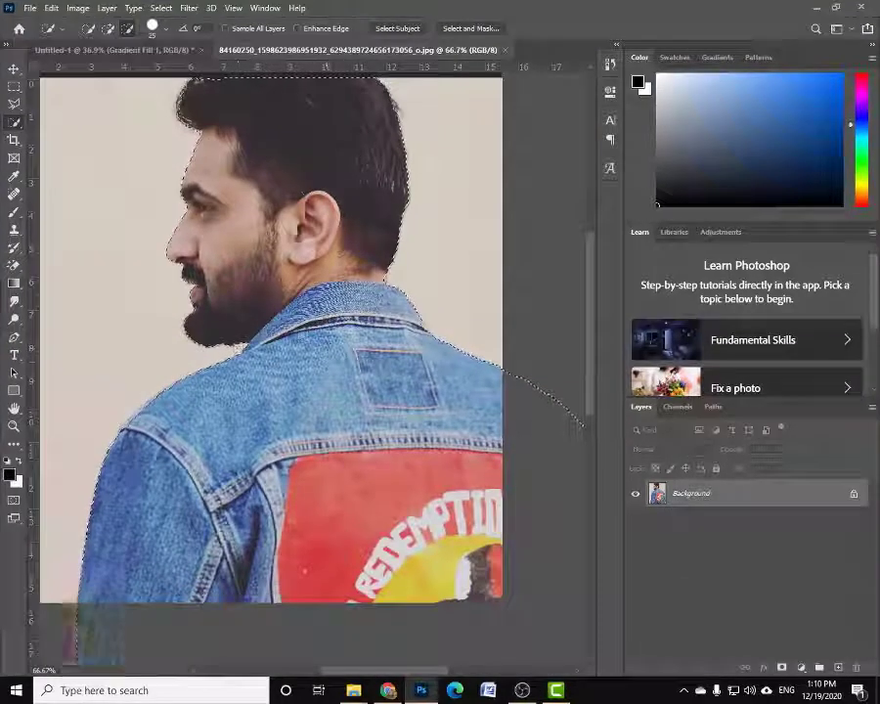
left_click_drag(440, 440, 176, 166)
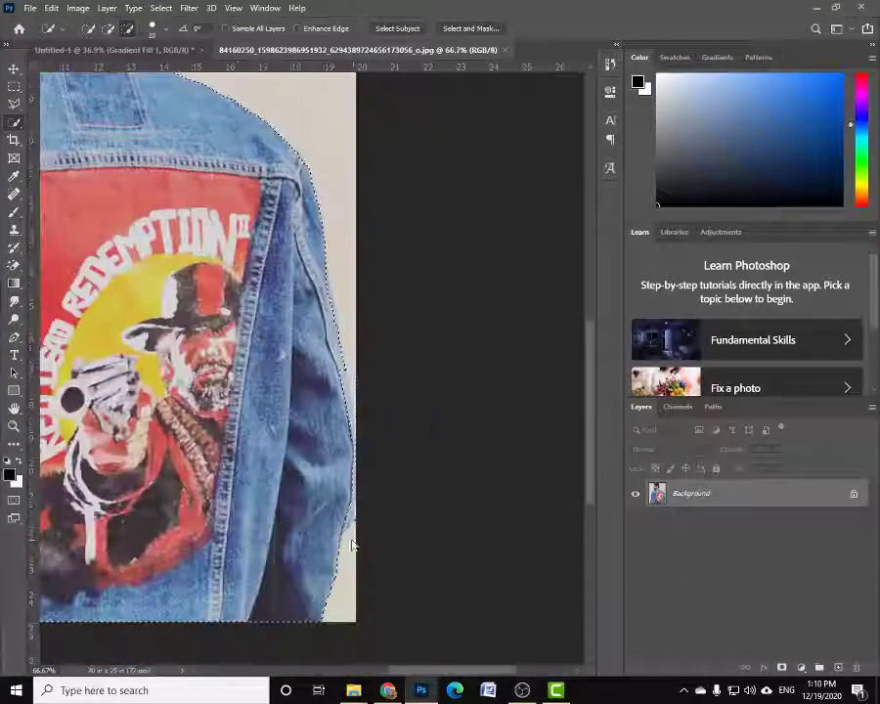
left_click_drag(353, 545, 349, 371)
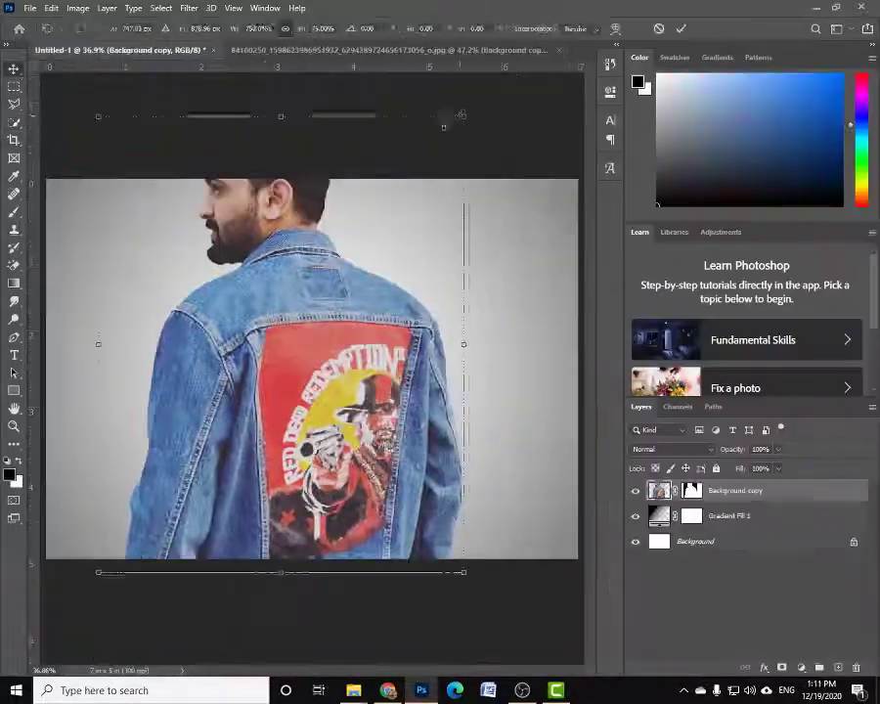
Commit the man's size and position and brush out the bottom-left of the jacket on his mask.
key("Return")
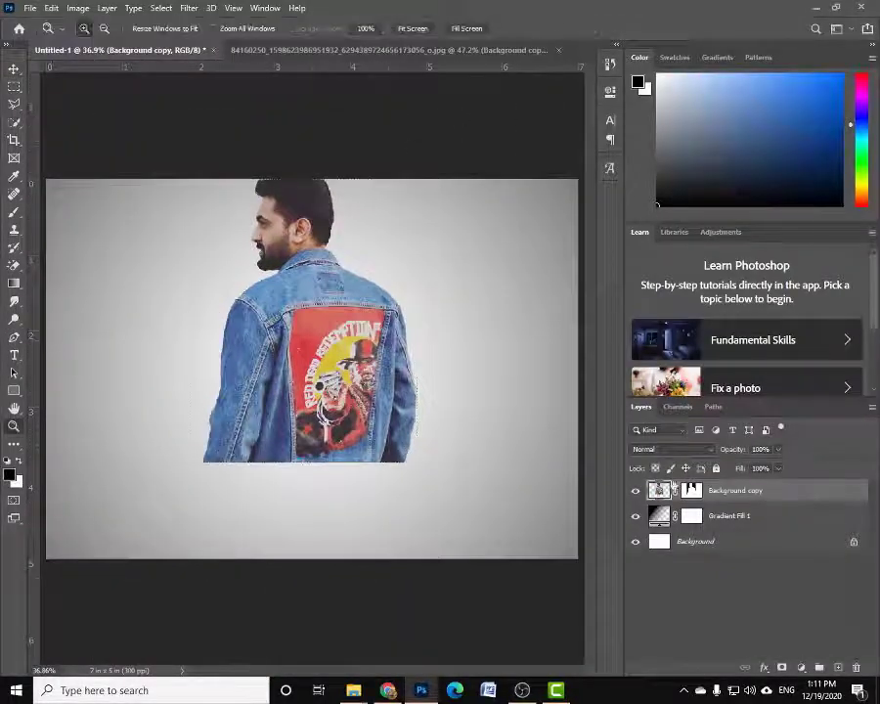
key("b")
left_click_drag(244, 457, 194, 475)
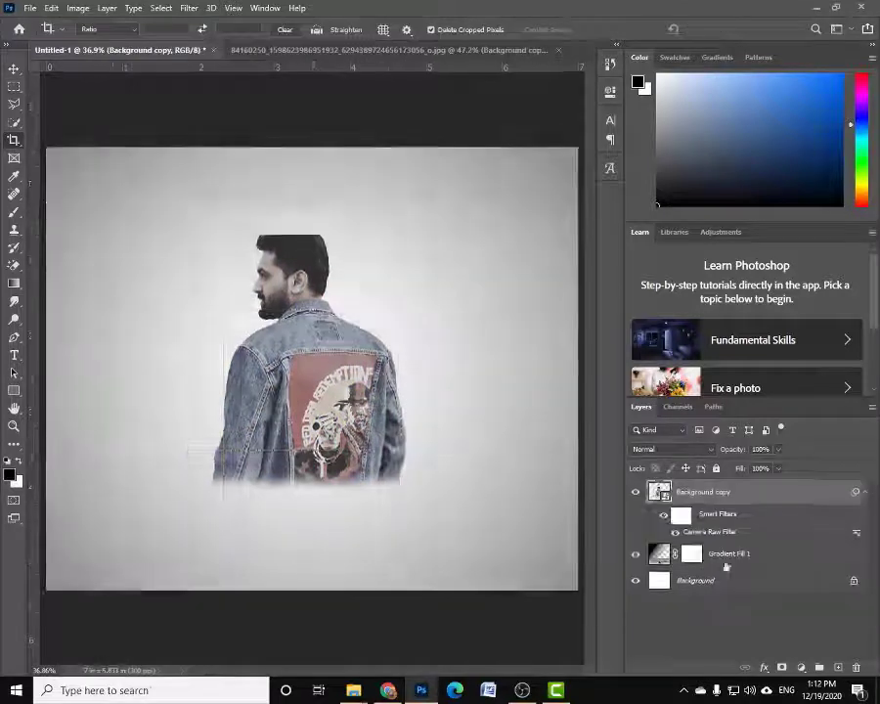
Move the man up-right and fit the crown on his head, enlarged and tilted, as the top layer.
left_click_drag(378, 299, 388, 261)
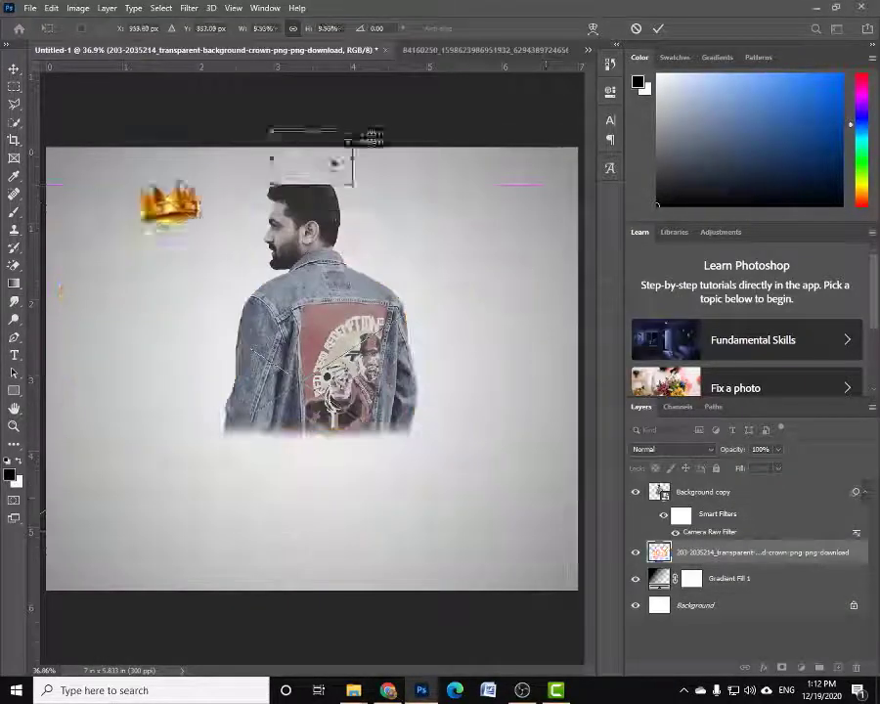
left_click_drag(347, 142, 332, 157)
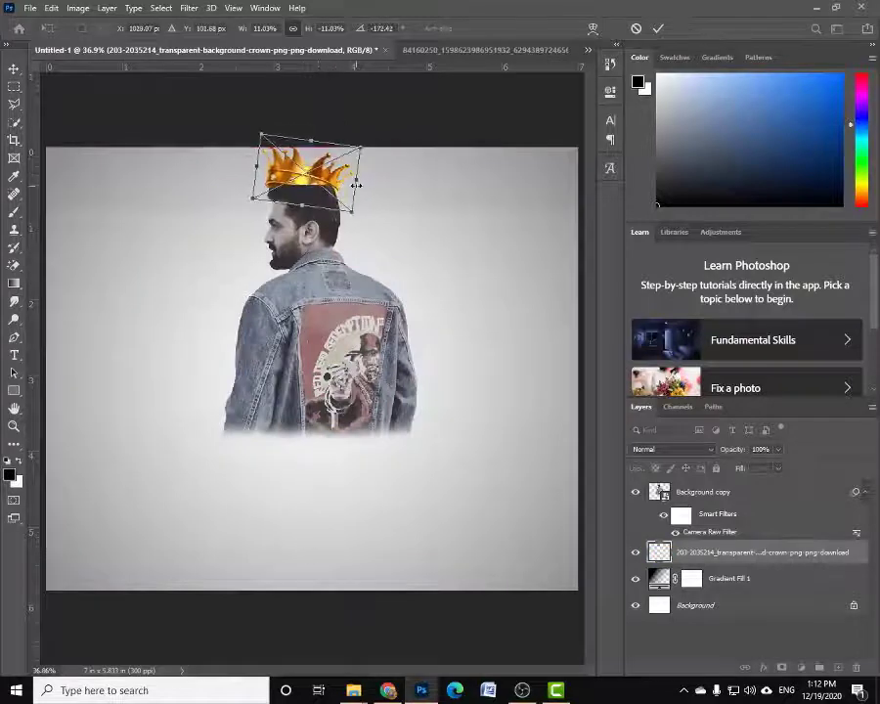
key("Return")
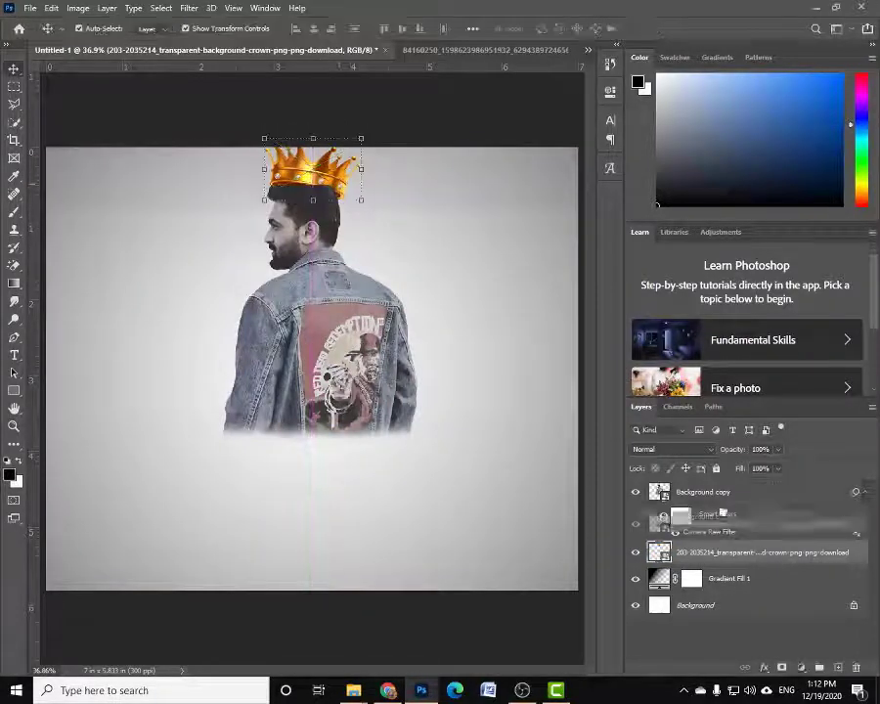
left_click_drag(743, 553, 743, 486)
Add a layer mask to the crown and set a soft round brush at size 50.
key("b")
left_click(781, 667)
key("ctrl+plus")
key("ctrl+minus")
right_click(276, 252)
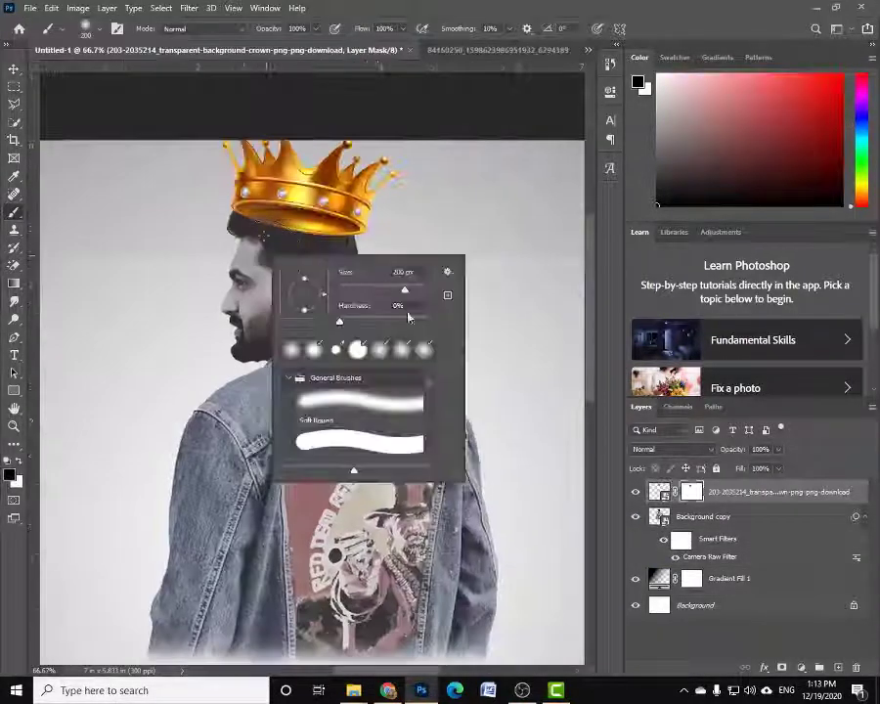
left_click_drag(352, 280, 313, 279)
left_click(252, 221)
Nudge and transform the crown slightly down so it sits on the man's head.
key("v")
left_click_drag(325, 159, 333, 163)
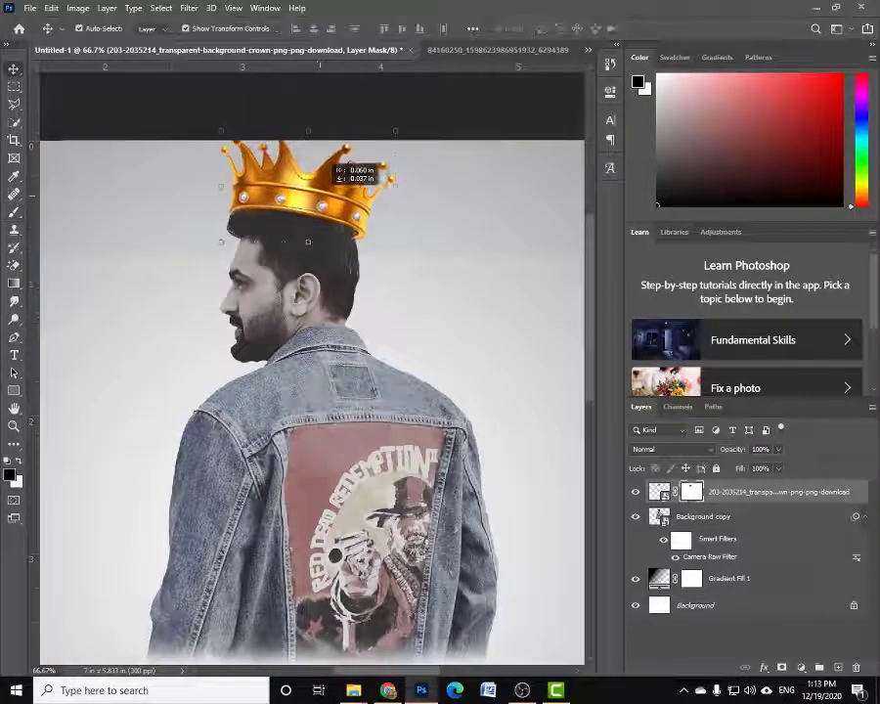
key("ctrl+t")
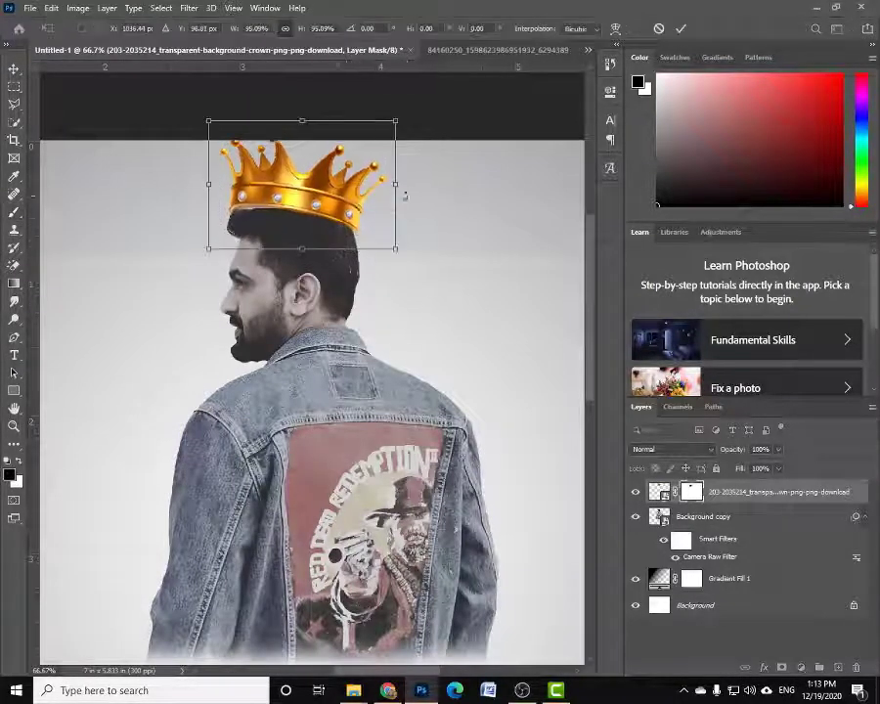
left_click_drag(287, 196, 287, 199)
key("Return")
key("b")
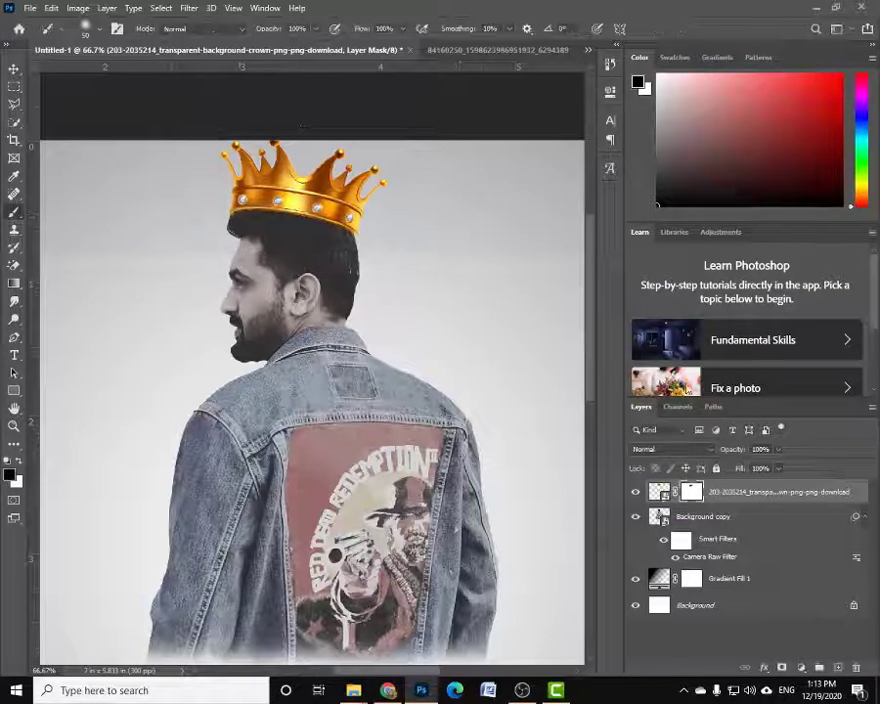
Create Layer 1 below the crown at 50% opacity and fit the canvas on screen.
key("ctrl+shift+alt+n")
left_click_drag(691, 496, 690, 528)
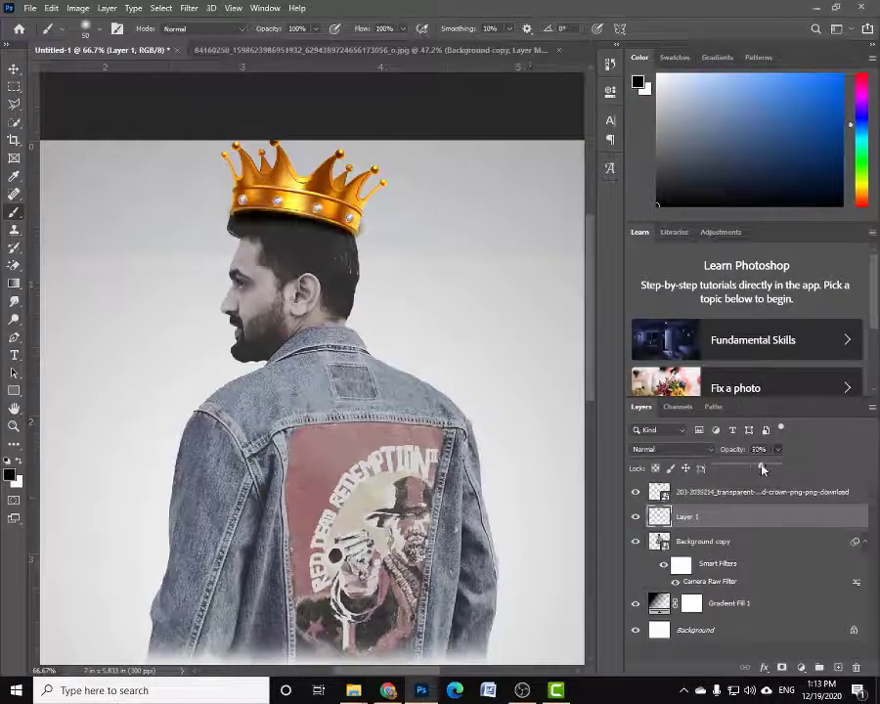
left_click_drag(778, 449, 743, 463)
key("z")
right_click(364, 328)
left_click(401, 335)
Merge the crown into Layer 1, retransform it, and bring up Brightness/Contrast.
key("v")
key("ctrl+e")
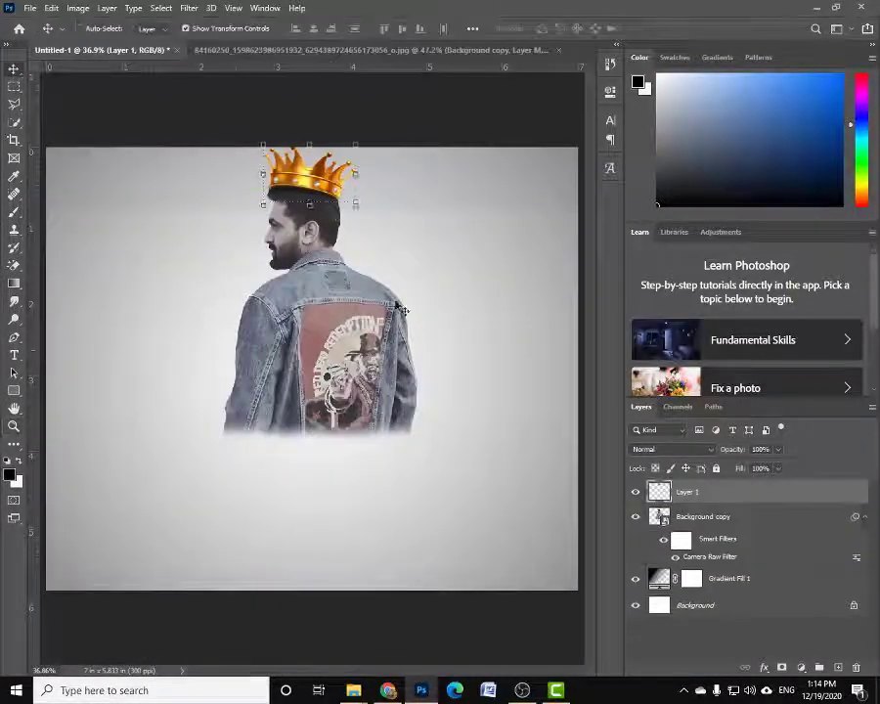
key("ctrl+t")
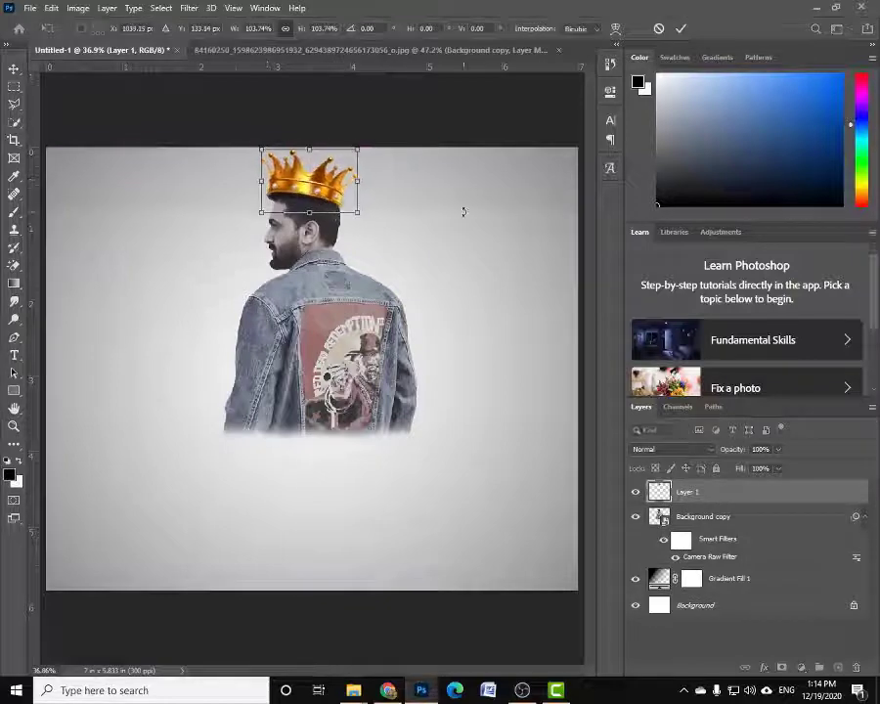
key("Return")
key("alt+i")
key("a")
key("c")
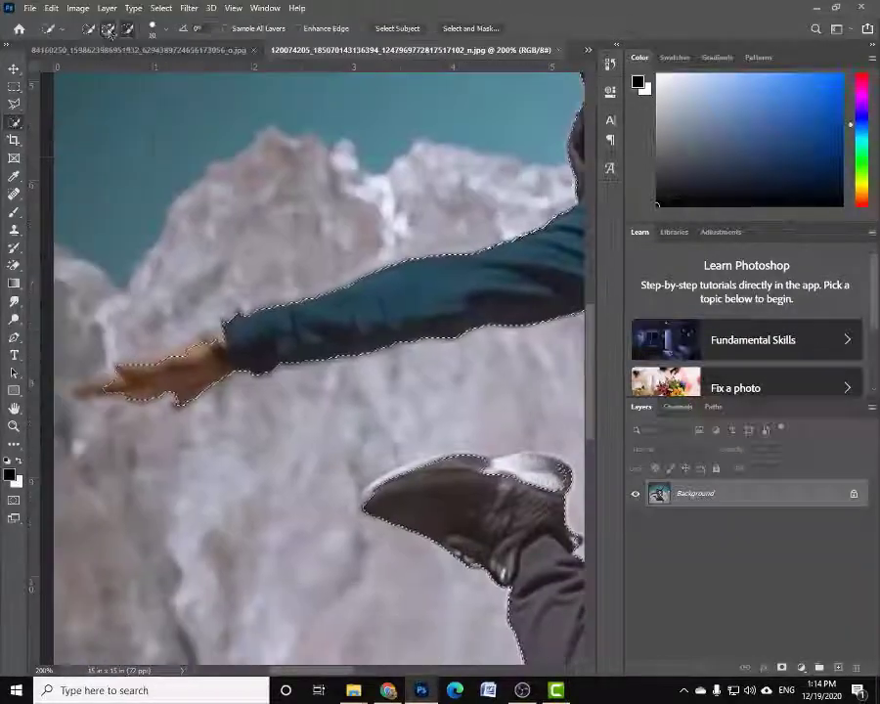
Refine the jumping man's cut-out in Select and Mask, then return to the crowned-man composite.
left_click_drag(535, 472, 345, 447)
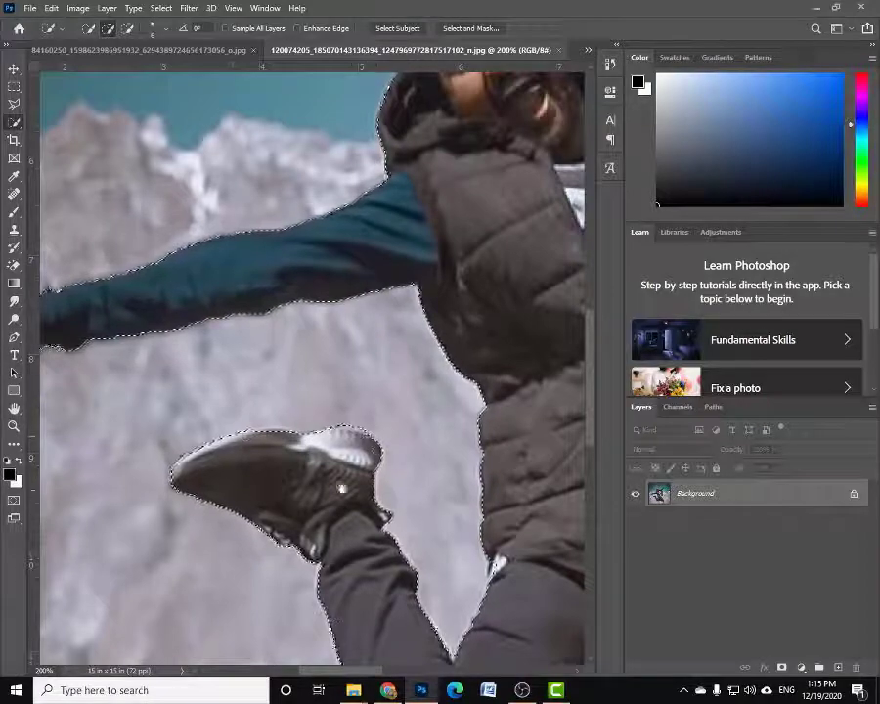
mouse_move(490, 627)
left_mouse_down()
mouse_move(239, 471)
mouse_move(264, 245)
left_mouse_up()
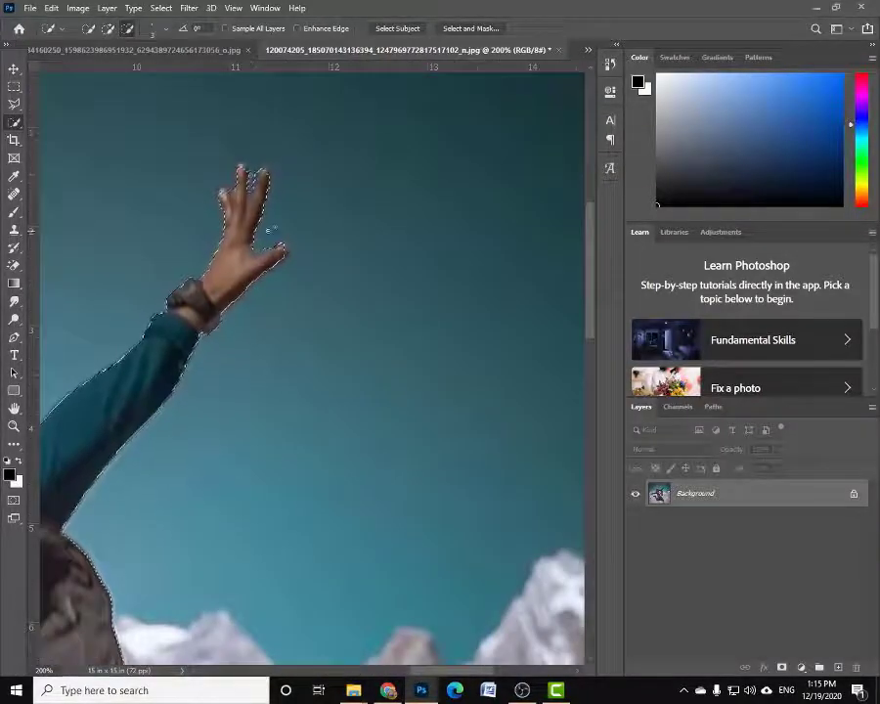
key("ctrl+0")
scroll(217, 335, "up", 10)
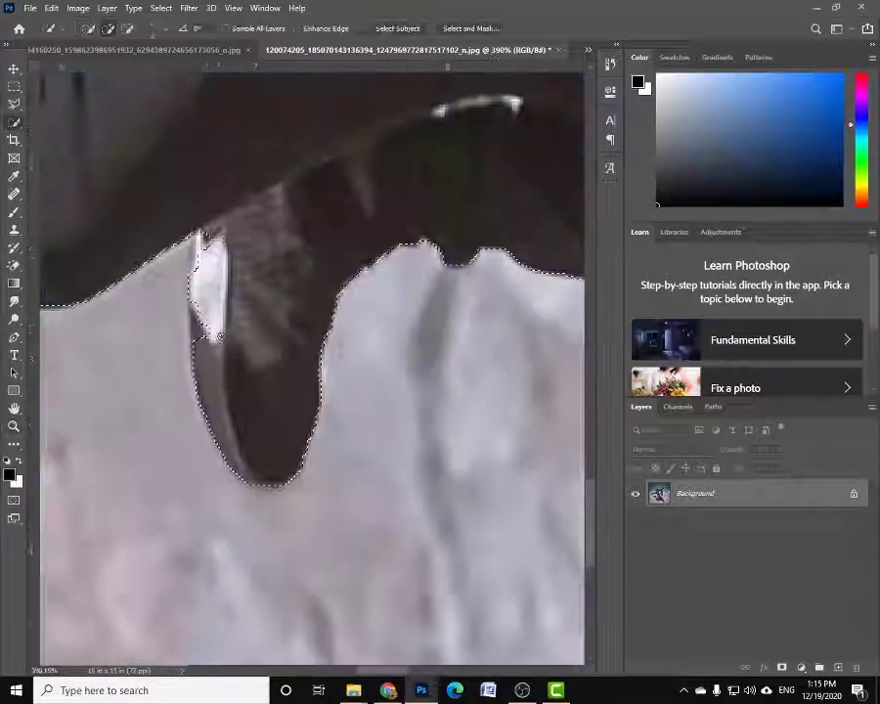
key("ctrl+0")
key("ctrl+alt+r")
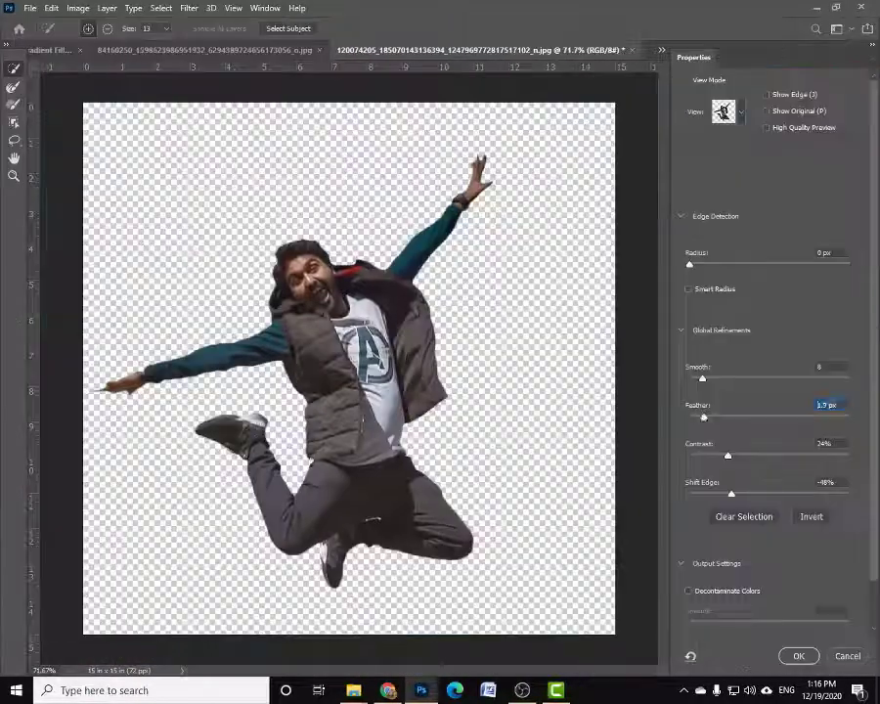
left_click(798, 655)
left_click(196, 49)
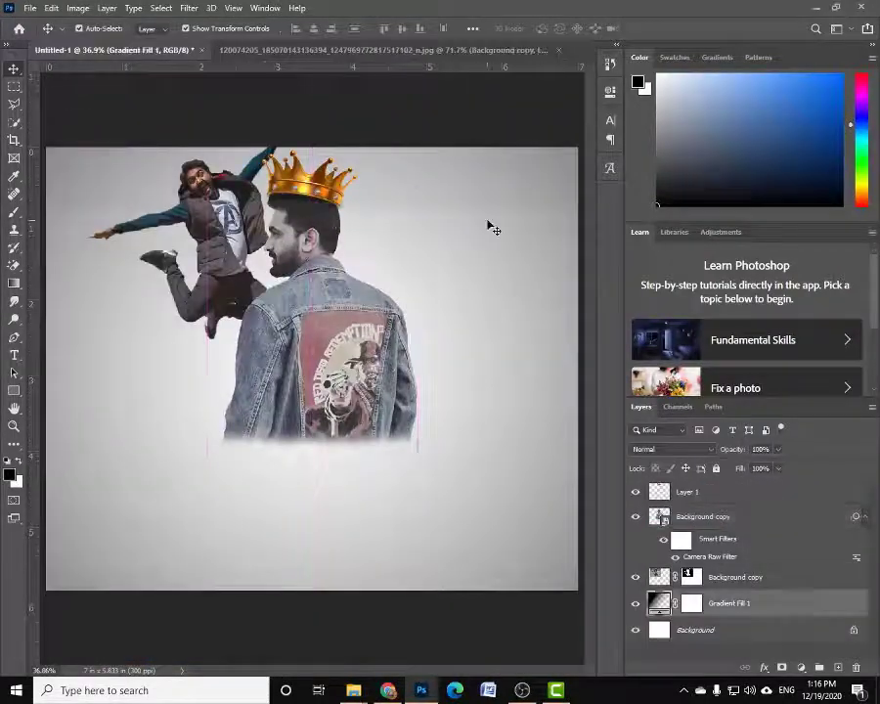
Place the jumping man beside the jacket and raise his Vibrance to +50 in Camera Raw.
left_click_drag(152, 364, 241, 368)
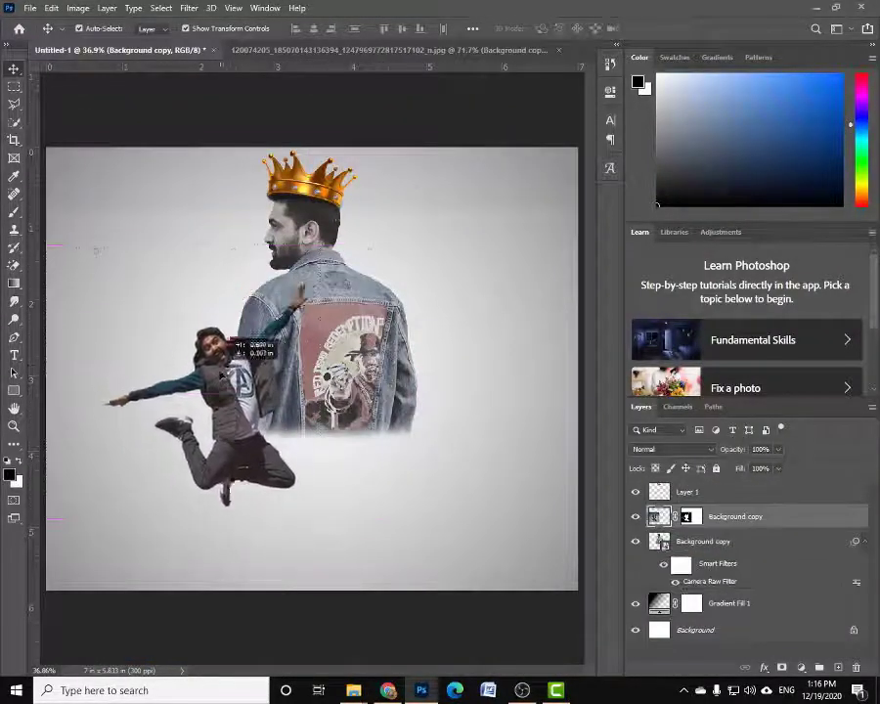
left_click(188, 8)
right_click(767, 517)
left_click(188, 8)
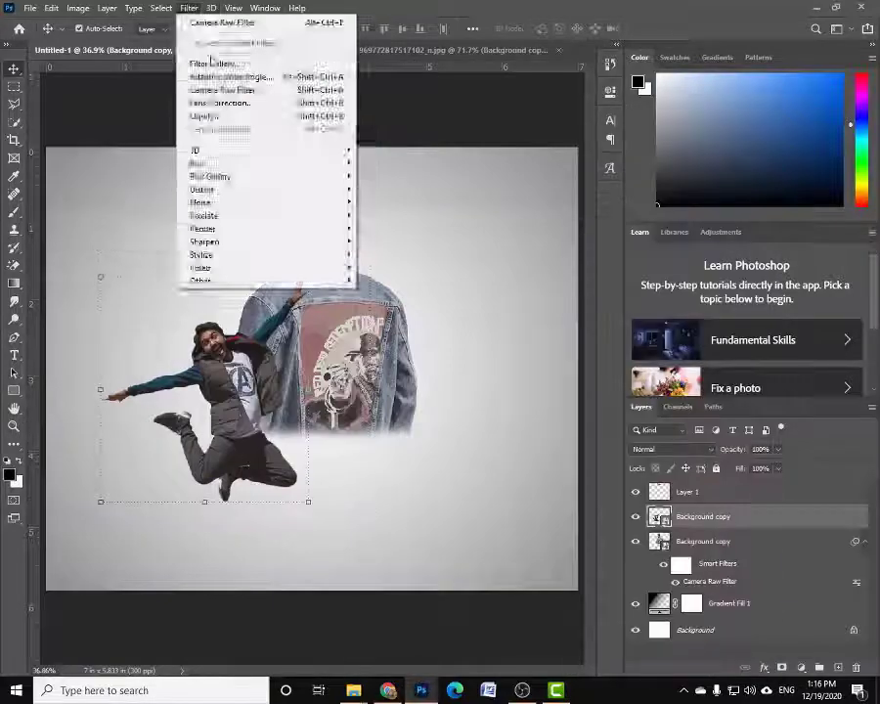
left_click(250, 28)
scroll(684, 294, "up", 1)
mouse_move(685, 205)
left_mouse_down()
mouse_move(722, 205)
mouse_move(704, 227)
left_mouse_up()
left_click(714, 650)
Paint a soft black shadow on a new layer under the jumping man, flattened and widened, at 60% opacity.
left_click(819, 667)
left_click_drag(688, 513, 687, 582)
key("b")
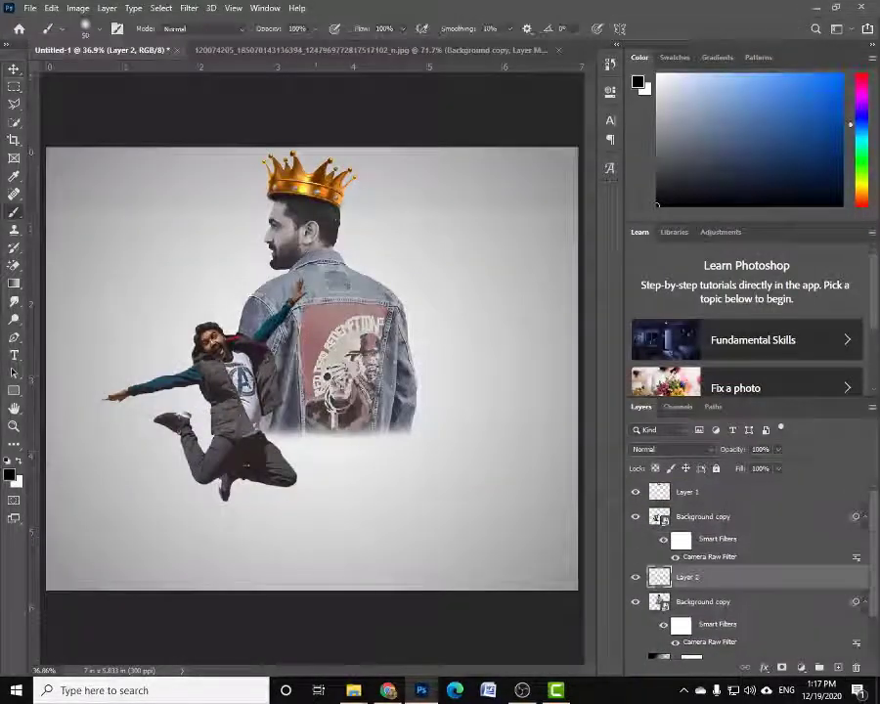
left_click(237, 469)
key("ctrl+t")
left_click_drag(237, 352, 237, 462)
left_click_drag(362, 497, 442, 507)
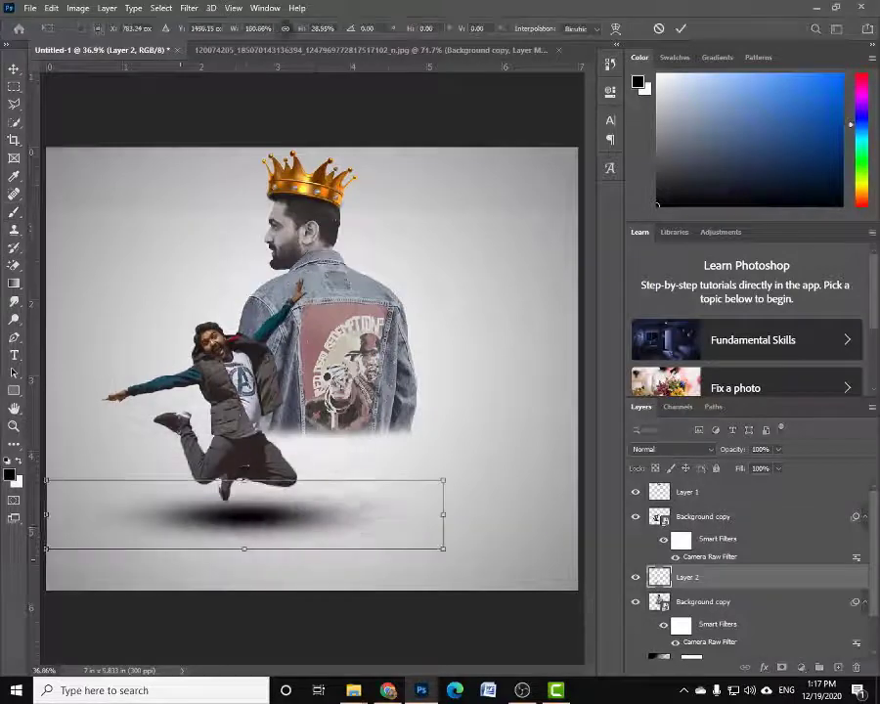
left_click_drag(778, 449, 751, 466)
key("Return")
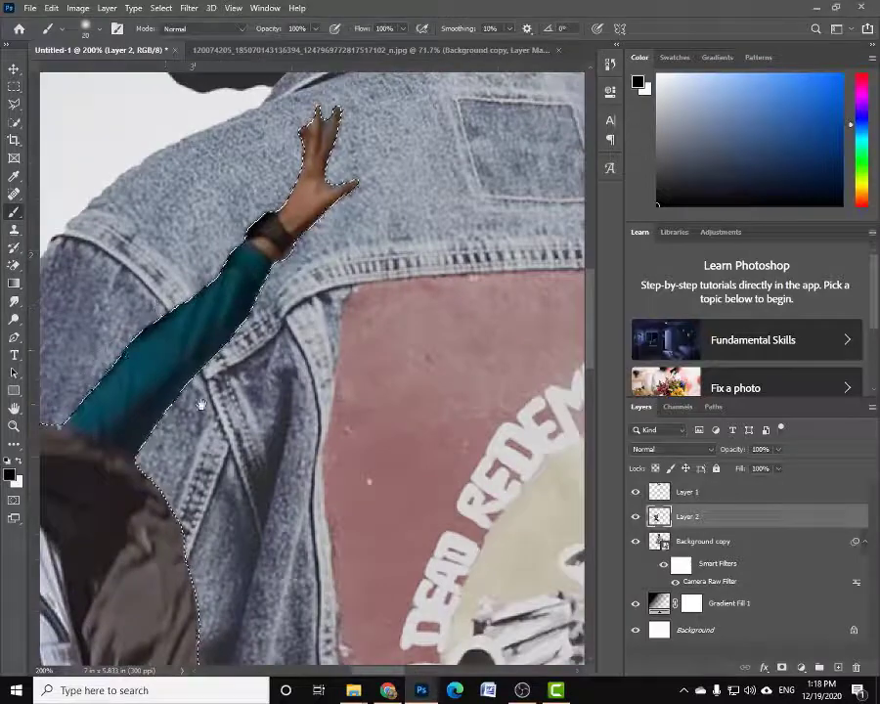
Fit the seated-man photo on screen, add another empty layer, and pick a soft brush.
scroll(200, 403, "down", 5)
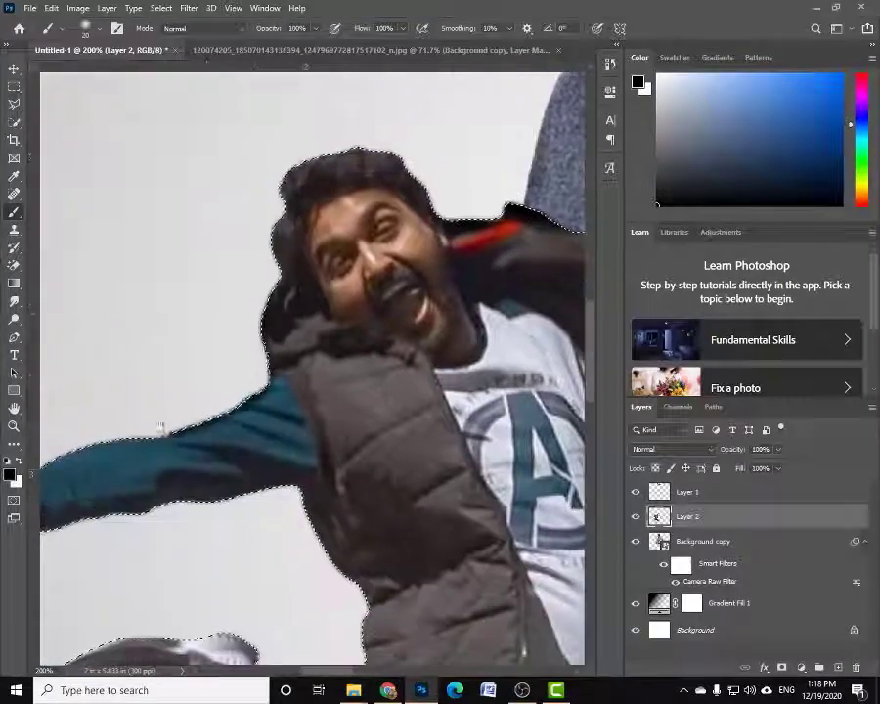
scroll(195, 419, "left", 3)
scroll(489, 419, "down", 5)
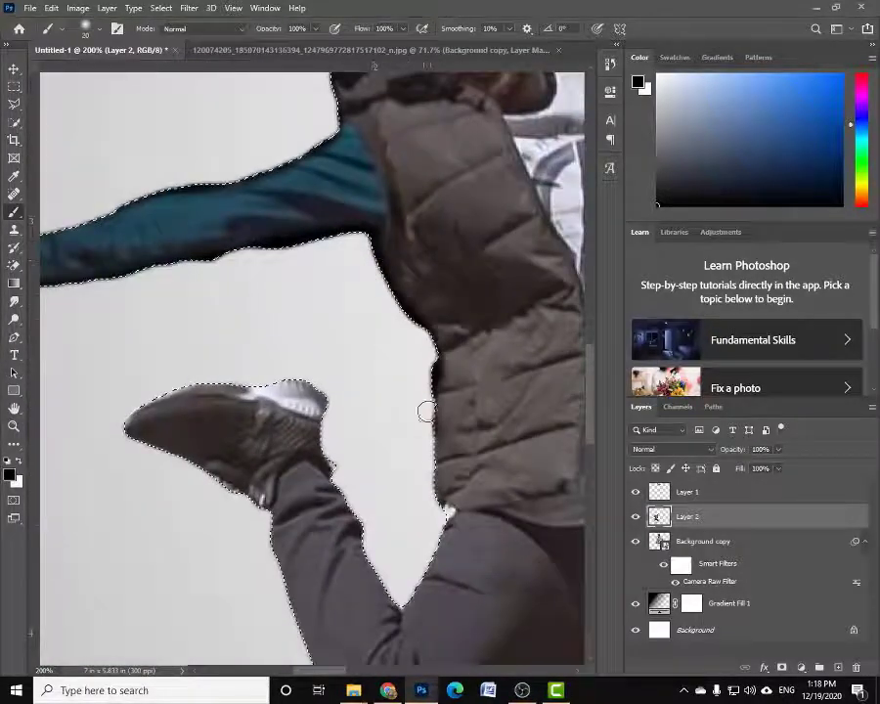
scroll(427, 411, "down", 5)
scroll(511, 358, "down", 3)
key("ctrl+0")
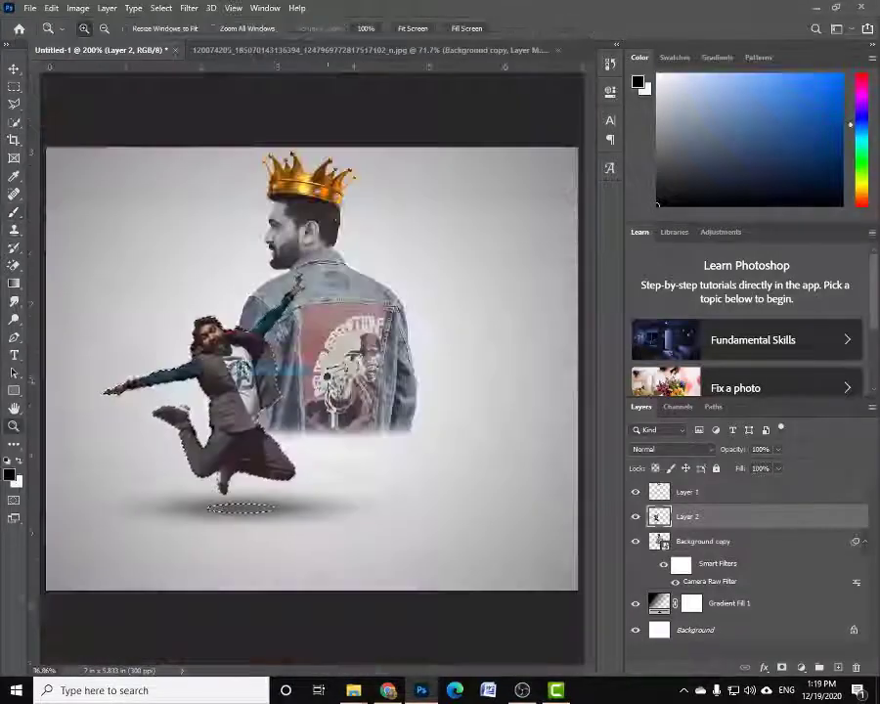
key("ctrl+shift+alt+n")
key("b")
right_click(211, 313)
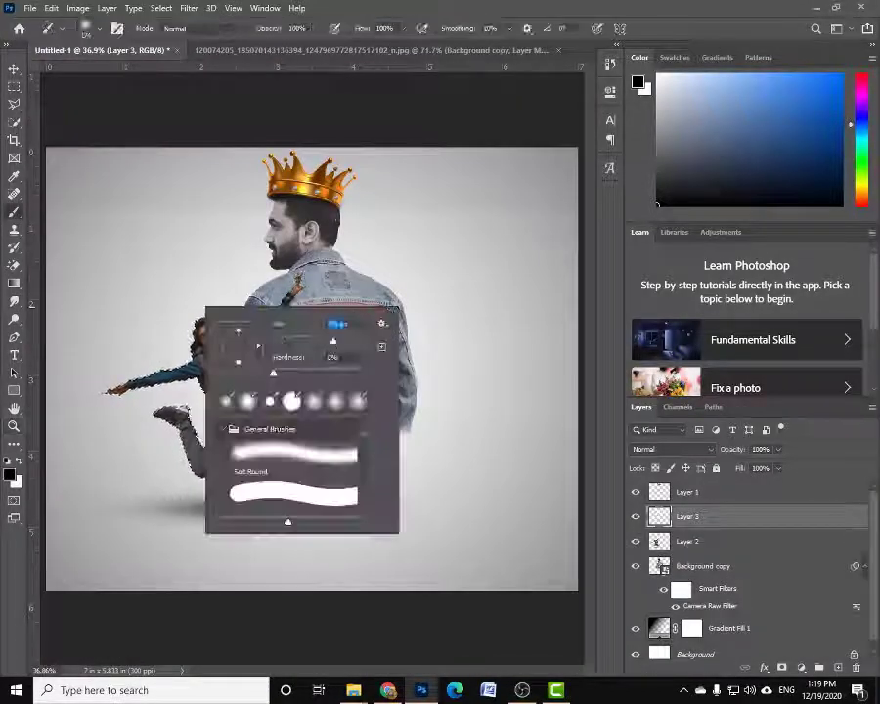
key("Escape")
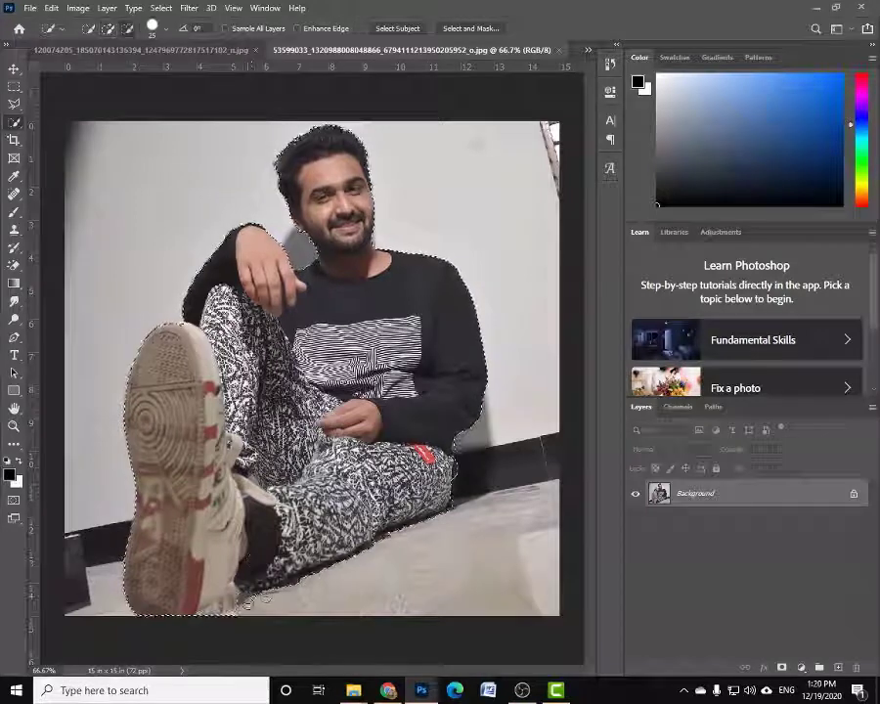
Extend the selection along the seated man's leg and confirm the refined cutout in Select and Mask.
left_click_drag(302, 593, 429, 523)
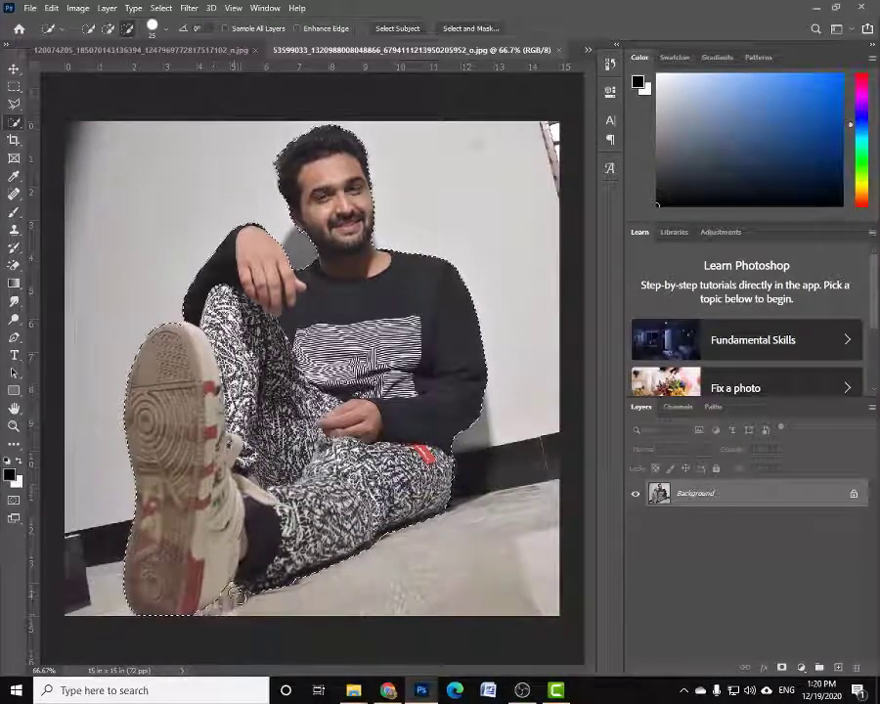
key("ctrl+alt+r")
left_click(797, 657)
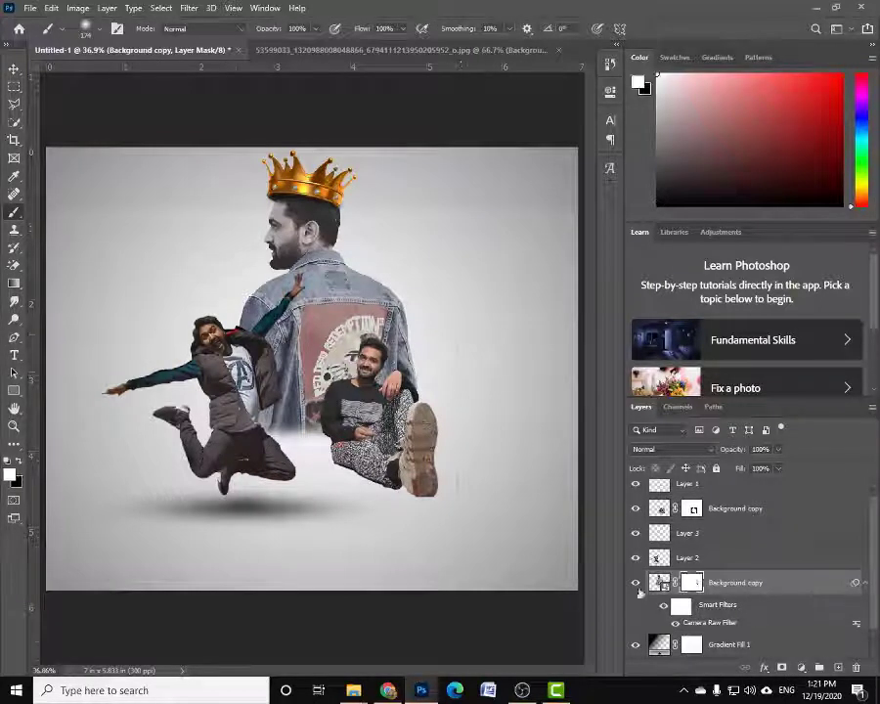
Paint the seated man's mask with white and apply the mask to his layer.
left_click(426, 481)
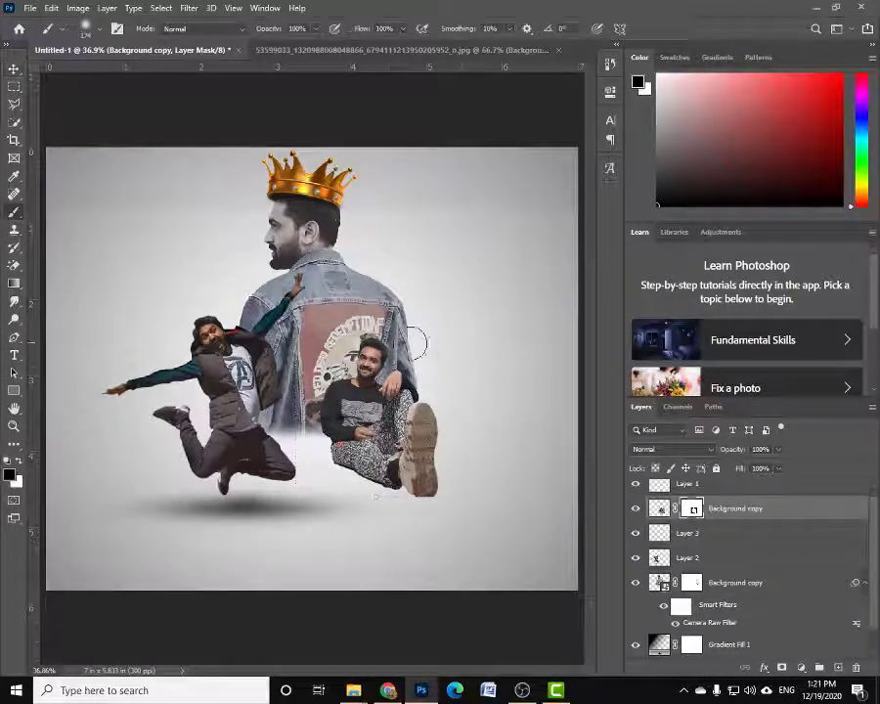
right_click(363, 416)
key("x")
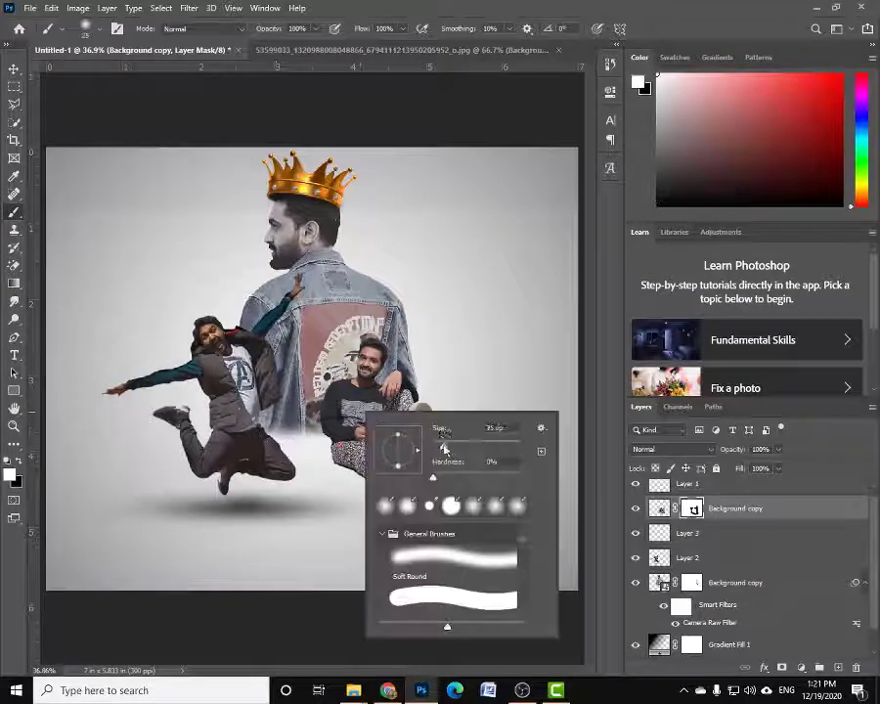
key("Escape")
right_click(743, 508)
left_click(646, 332)
Paint a dark shadow under the seated man's legs on a new layer at 72% opacity.
key("z")
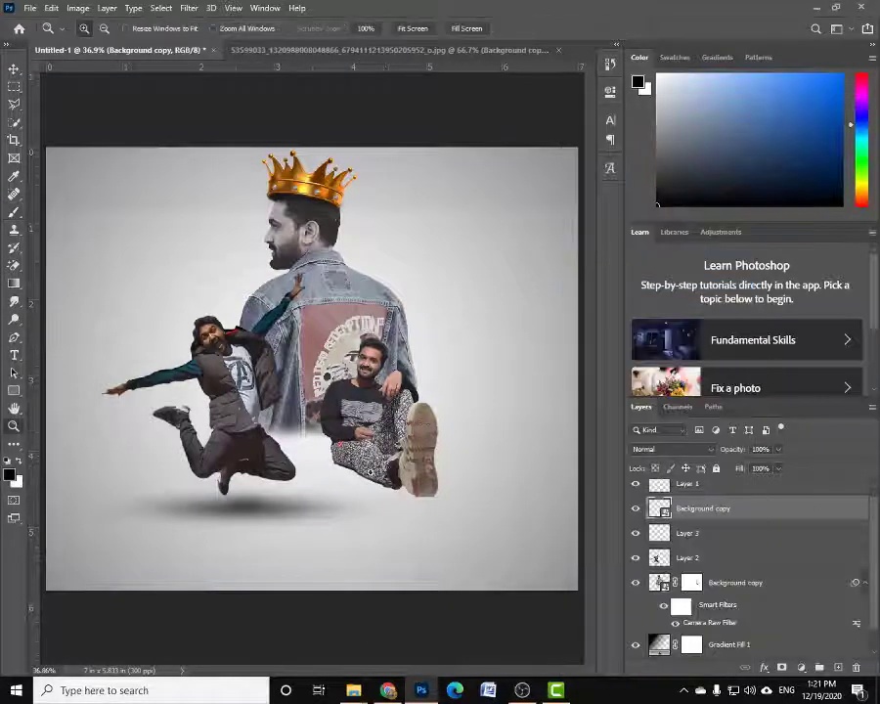
left_click(437, 507)
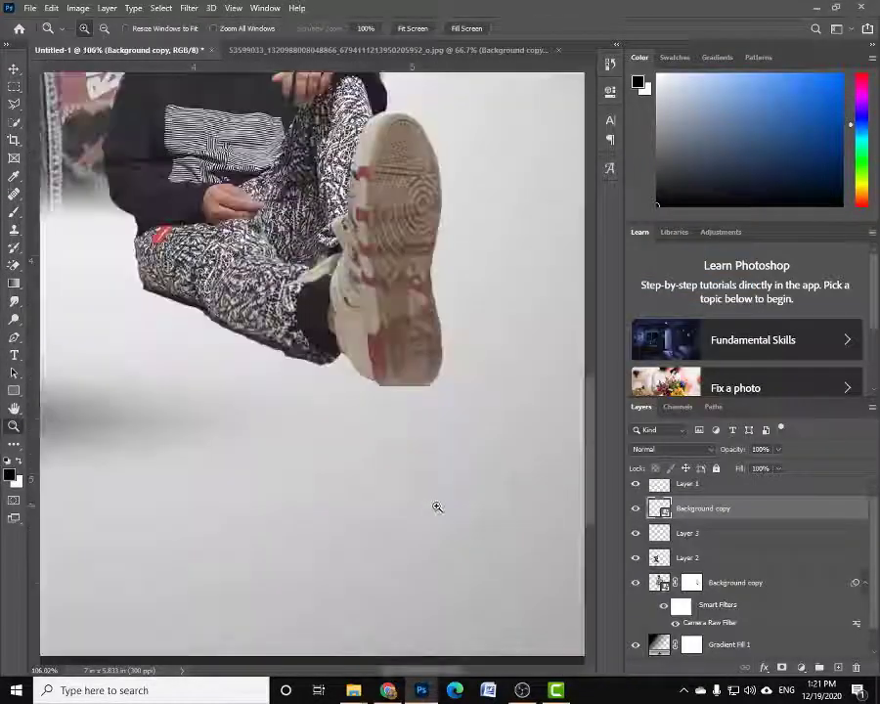
left_click(838, 668)
right_click(212, 275)
key("Escape")
key("b")
right_click(213, 275)
left_click_drag(146, 283, 415, 385)
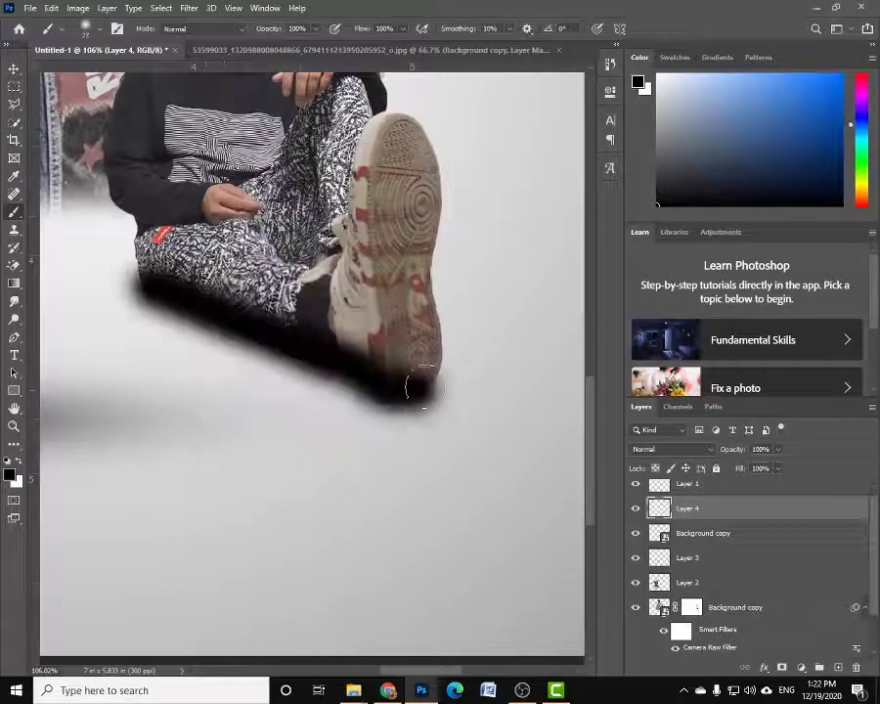
left_click_drag(690, 508, 718, 540)
left_click(777, 449)
left_click_drag(788, 465, 761, 464)
Move the shadow beneath the seated man, then flatten, rotate and slant it along his legs.
key("ctrl+0")
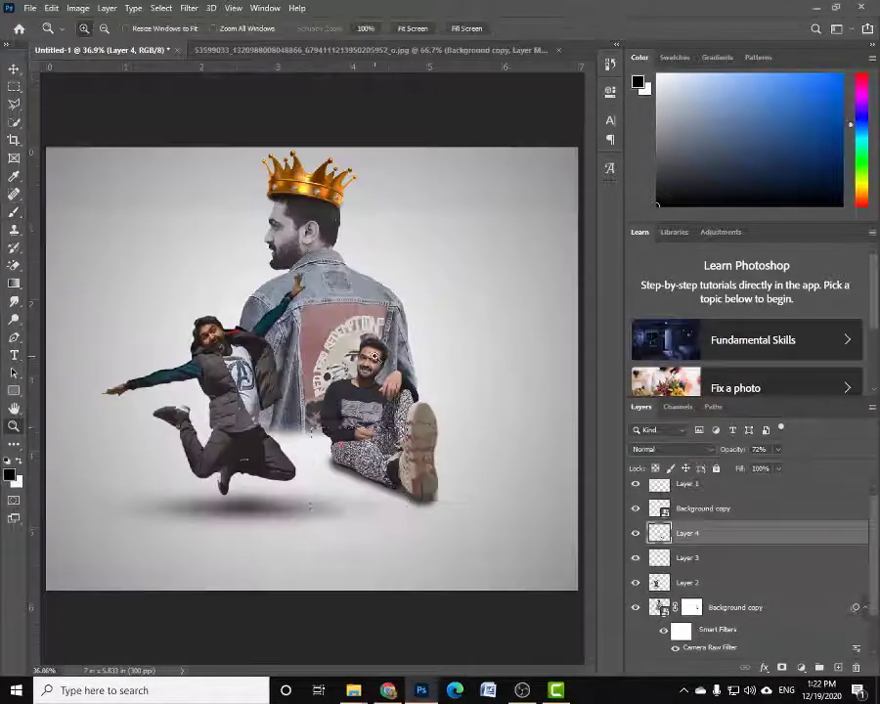
scroll(209, 333, "up", 5)
left_click_drag(209, 333, 354, 486)
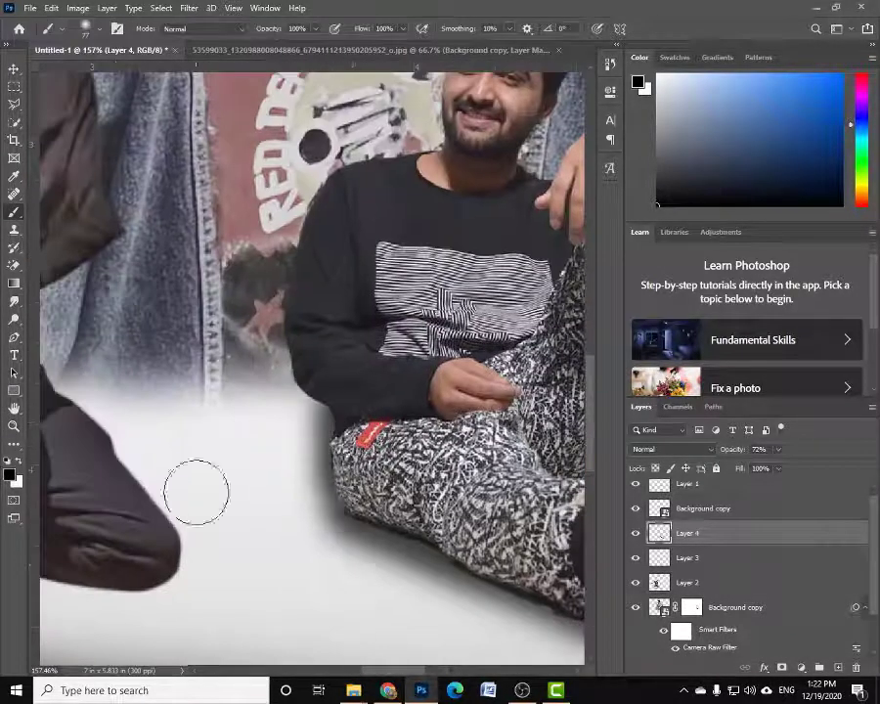
key("z")
key("ctrl+0")
left_click(685, 558)
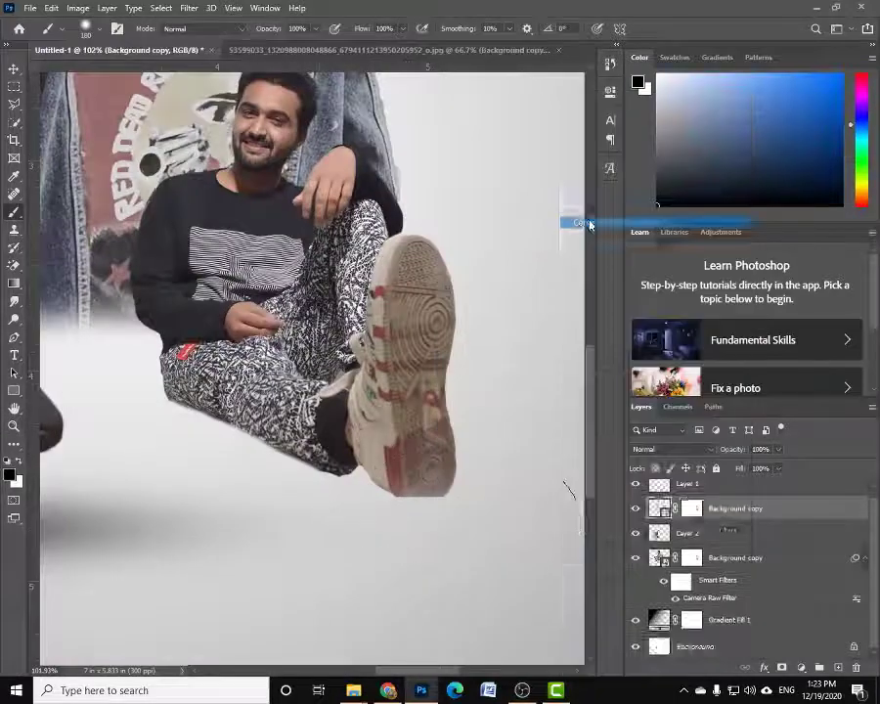
key("ctrl+bracketleft")
key("ctrl+t")
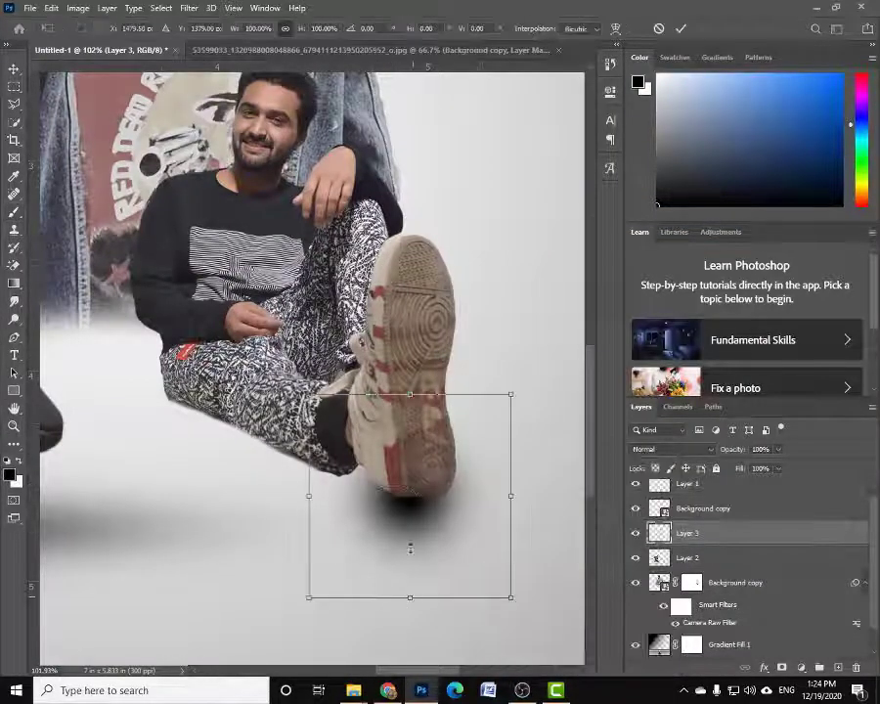
left_click_drag(426, 391, 427, 461)
left_click_drag(401, 525, 480, 499)
left_click_drag(555, 538, 540, 554)
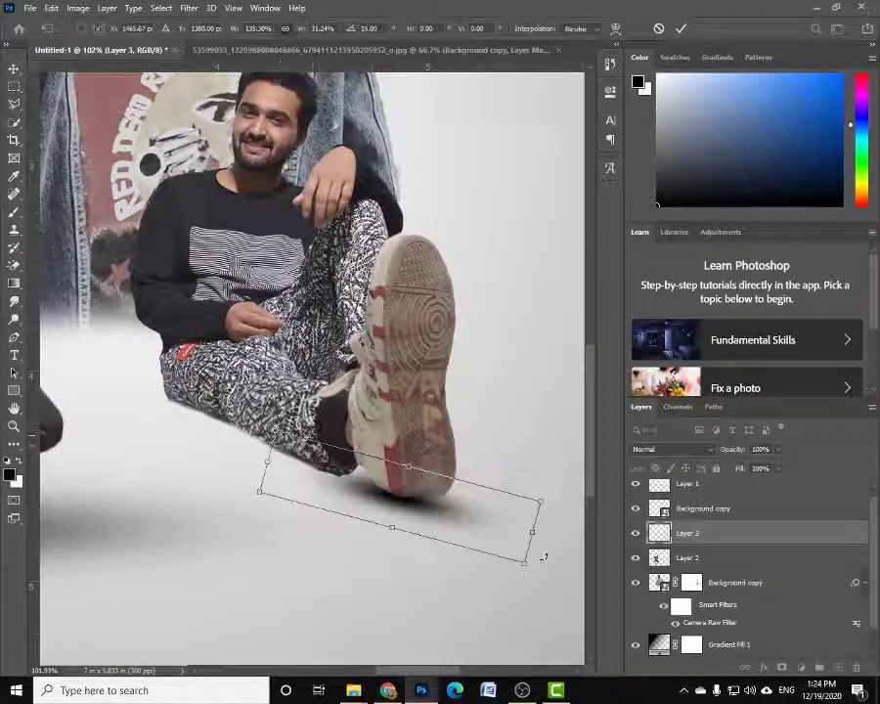
left_click_drag(309, 473, 223, 459)
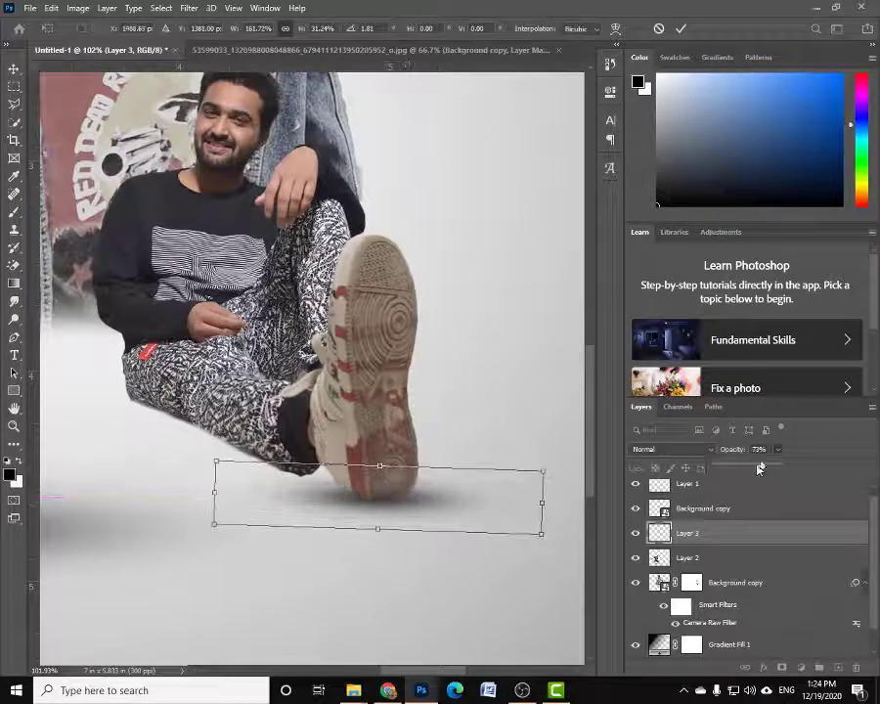
key("Return")
Select the seated man's layer again and check the brush settings.
key("b")
left_click(660, 508, "ctrl")
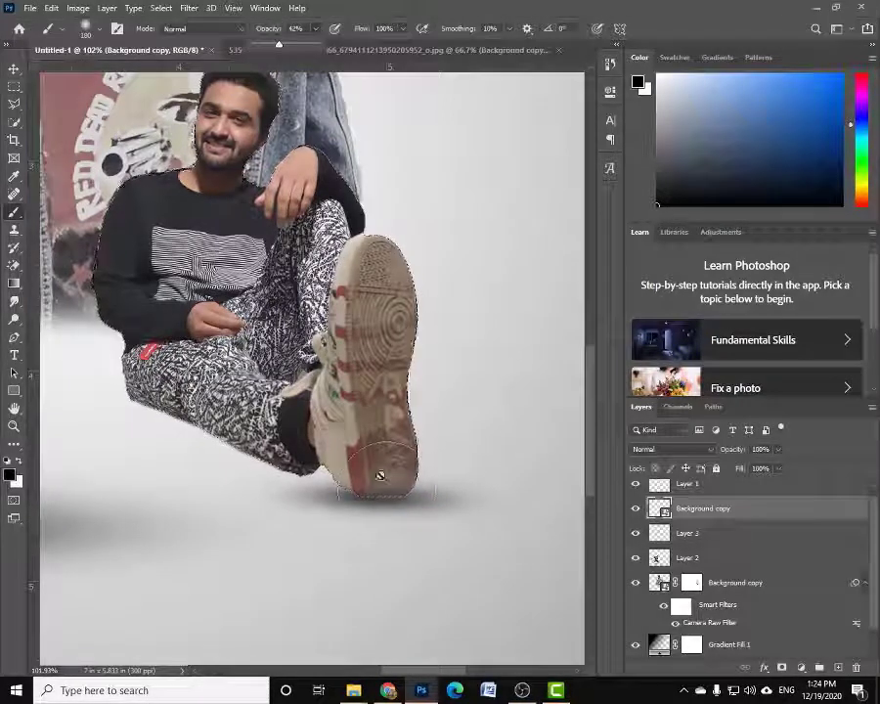
right_click(422, 452)
key("Escape")
Save the composite and merge the seated man with his shadow layer.
key("z")
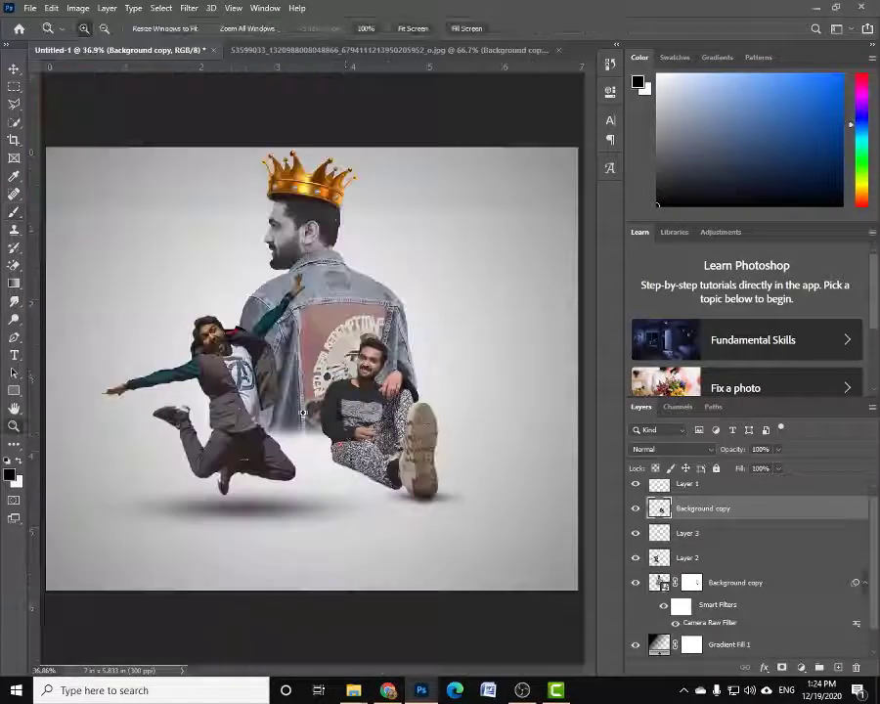
key("ctrl+shift+s")
key("Return")
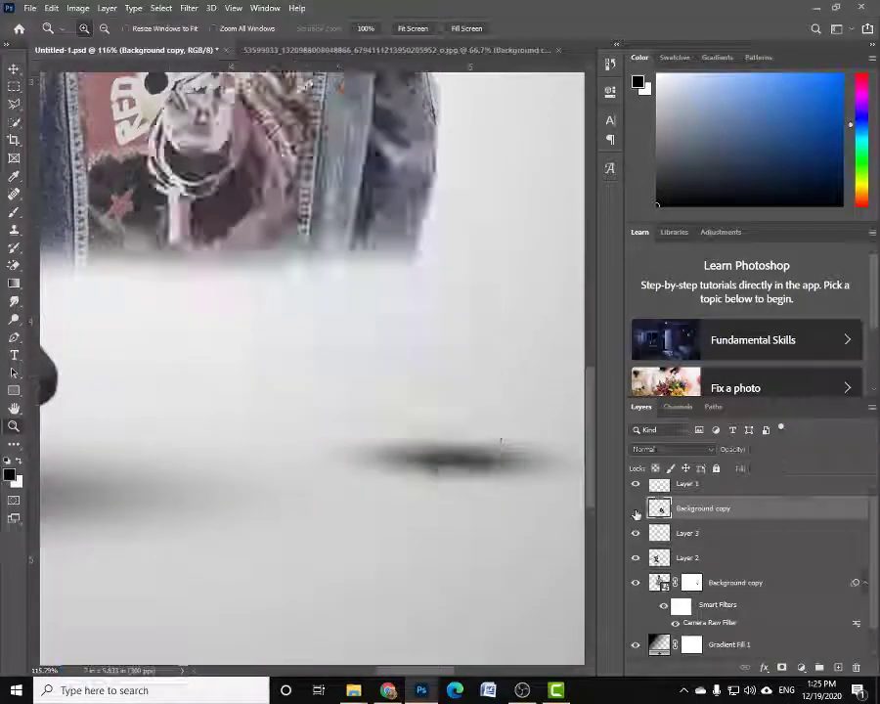
key("ctrl+e")
Give the seated man a drop shadow style, adjusting its opacity, distance, spread and size.
double_click(692, 521)
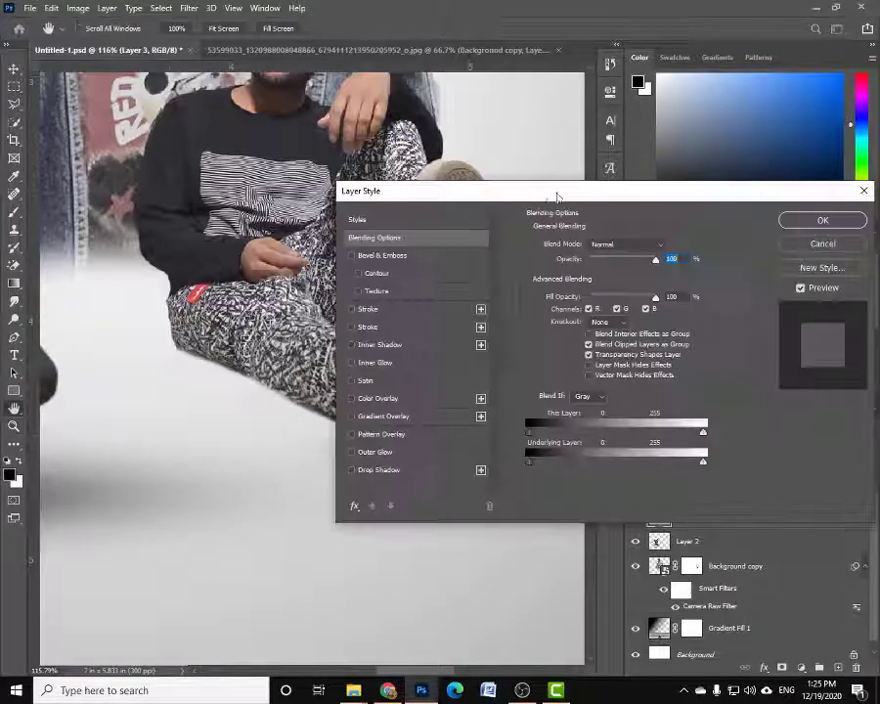
left_click_drag(355, 196, 434, 195)
left_click(434, 470)
left_click_drag(657, 334, 668, 340)
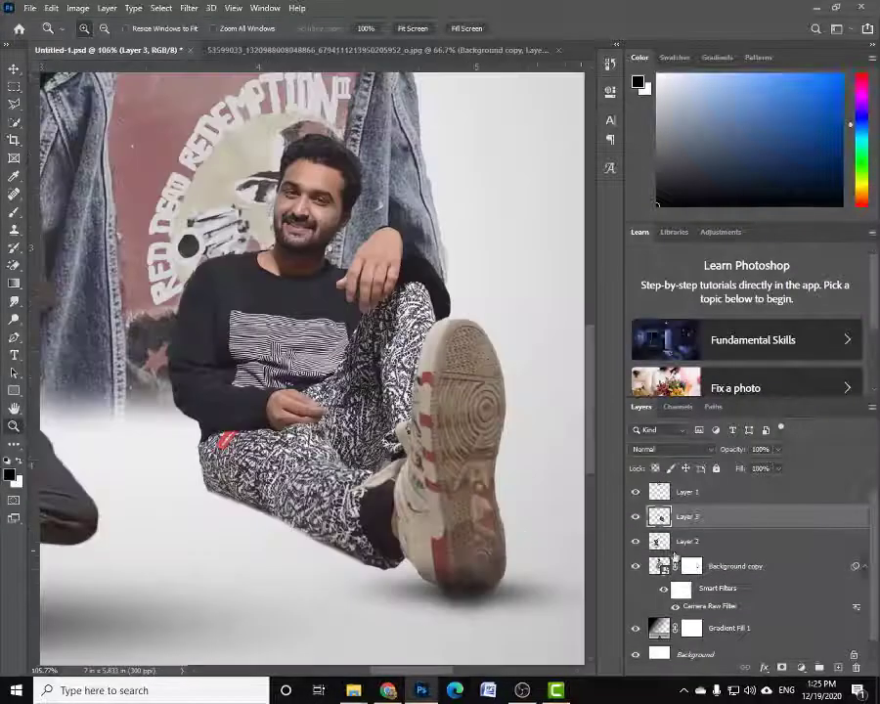
right_click(673, 554)
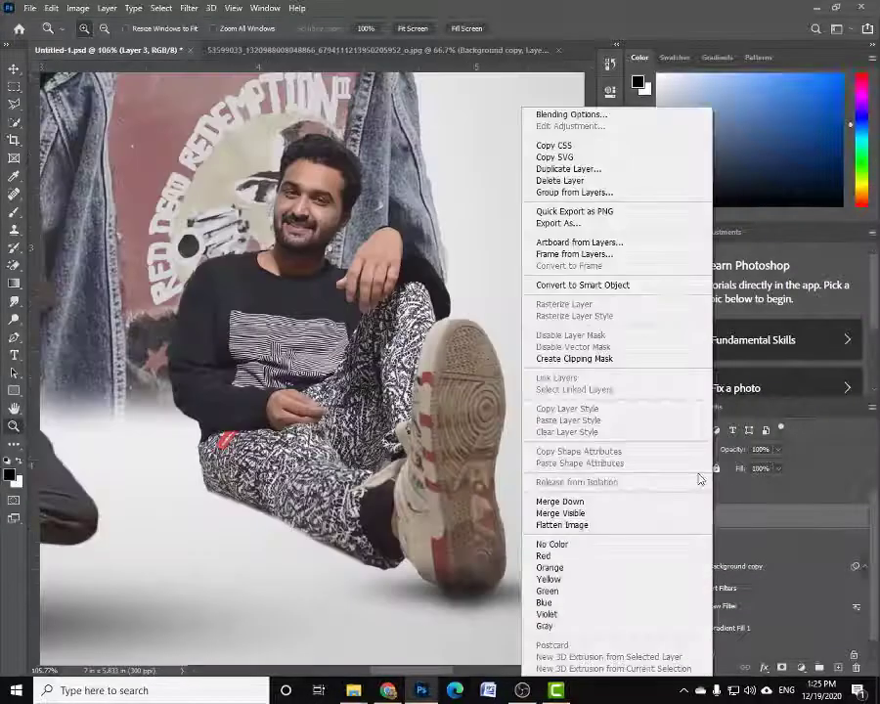
left_click(765, 668)
left_click(797, 657)
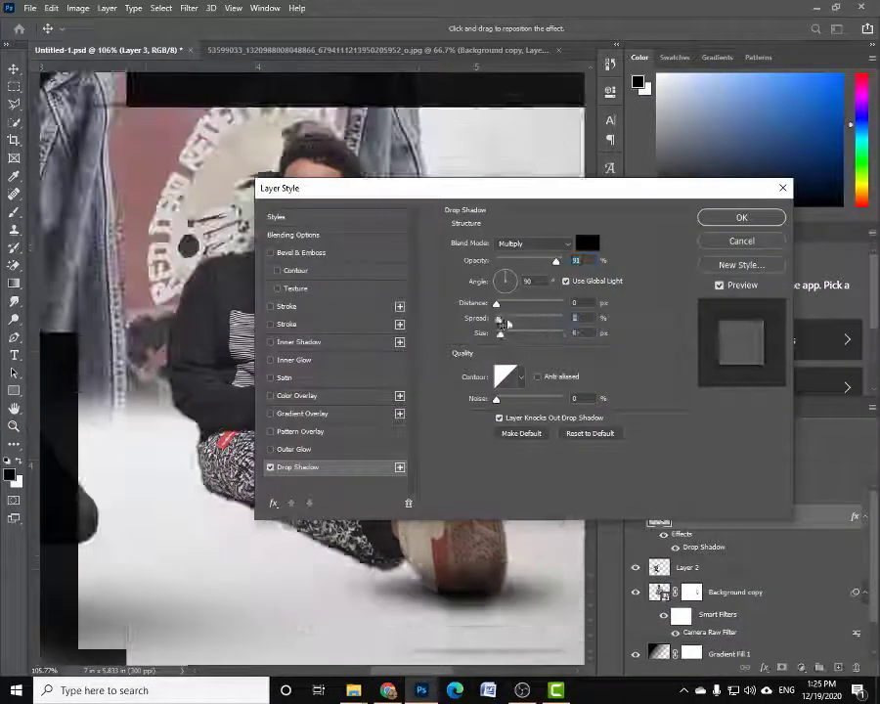
left_click_drag(503, 334, 510, 338)
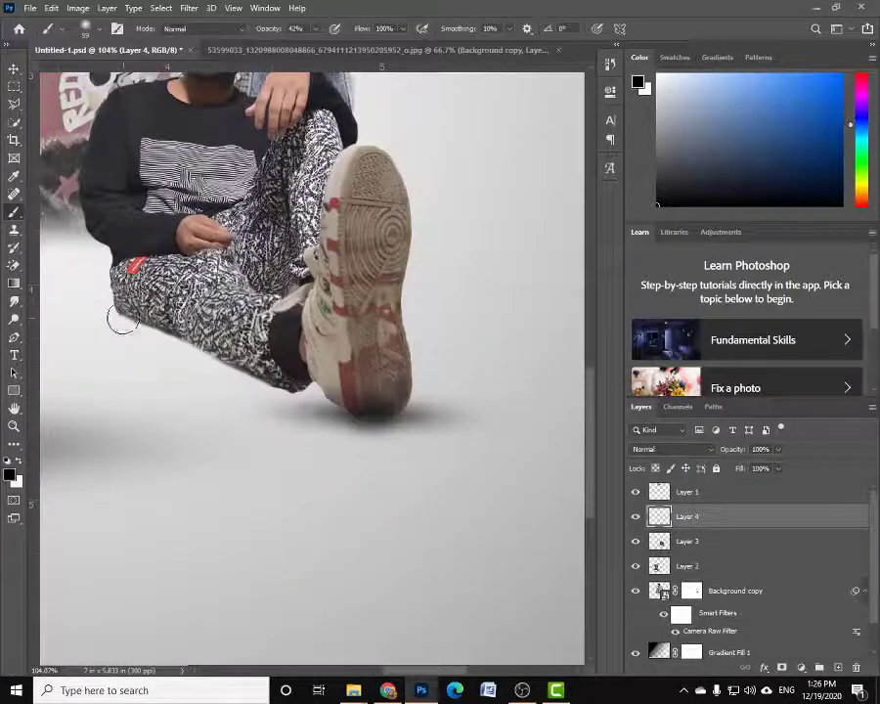
Paint another dark shadow under the shoe, place it below the seated man, and flatten it.
right_click(129, 319)
key("Return")
left_click_drag(79, 352, 322, 391)
left_click_drag(687, 516, 687, 548)
key("ctrl+t")
left_click_drag(381, 205, 386, 315)
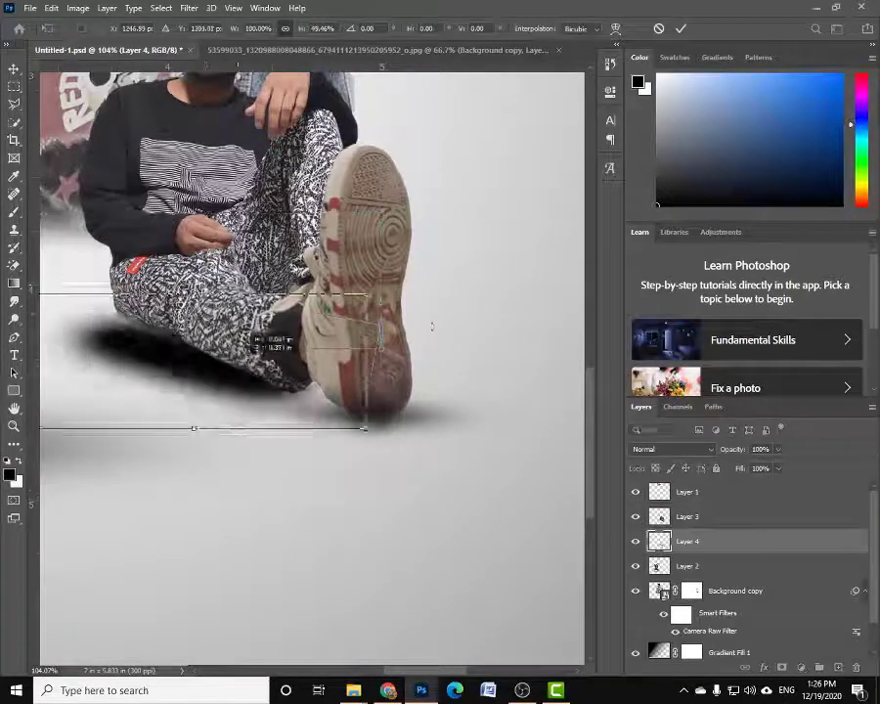
key("Return")
Lower the seated friend's layer opacity to about 79% and fit the composition on screen.
key("z")
key("ctrl+0")
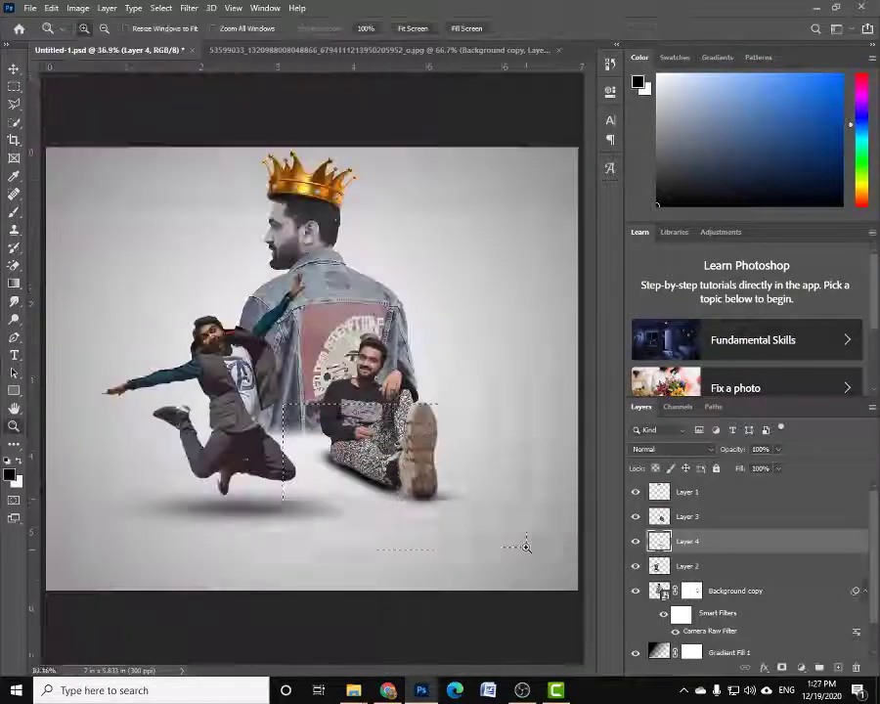
left_click_drag(527, 546, 567, 547)
left_click(777, 449)
left_click_drag(782, 467, 767, 468)
key("ctrl+0")
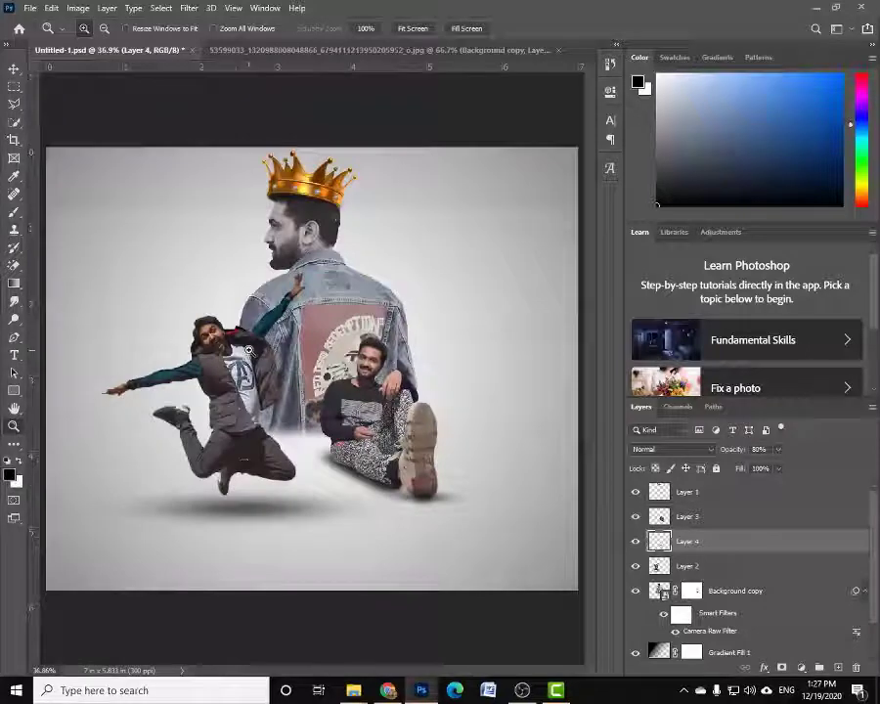
Merge the seated friend's layers and blend soft black shading over his upper body into him.
key("ctrl+e")
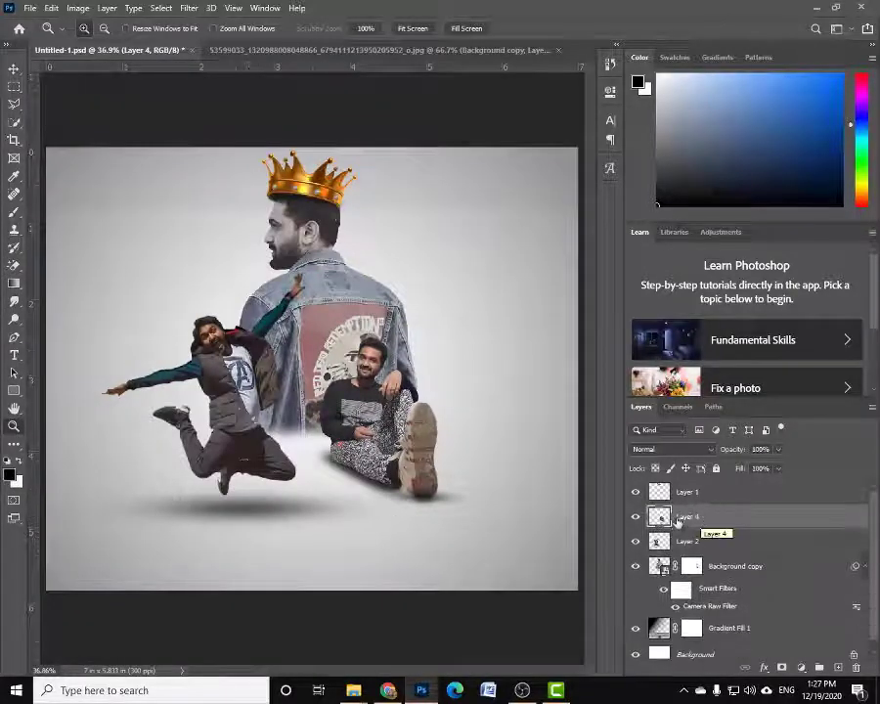
key("ctrl+shift+alt+n")
left_click_drag(342, 352, 406, 386)
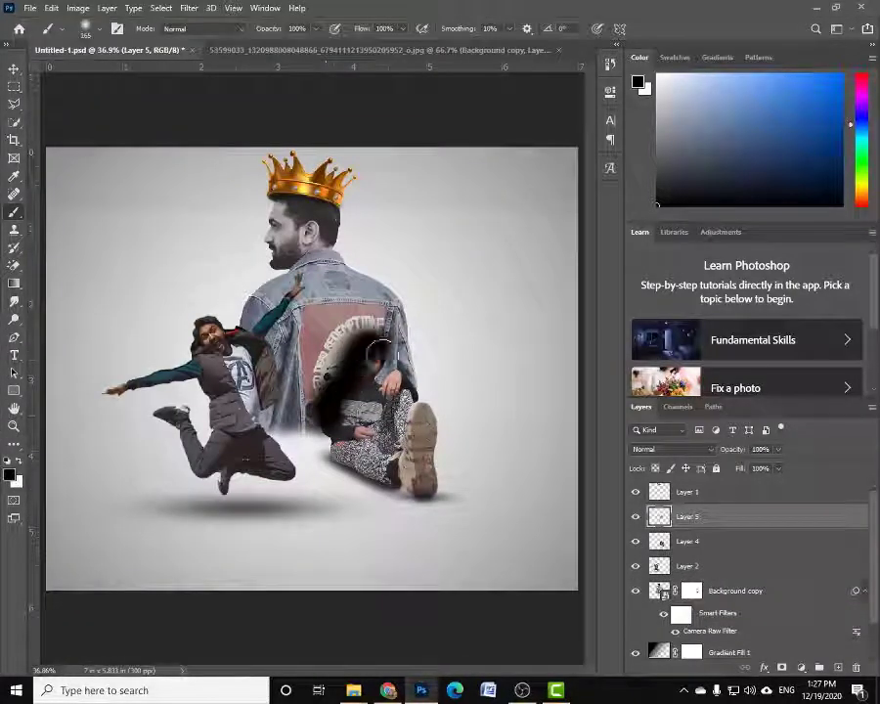
right_click(694, 516)
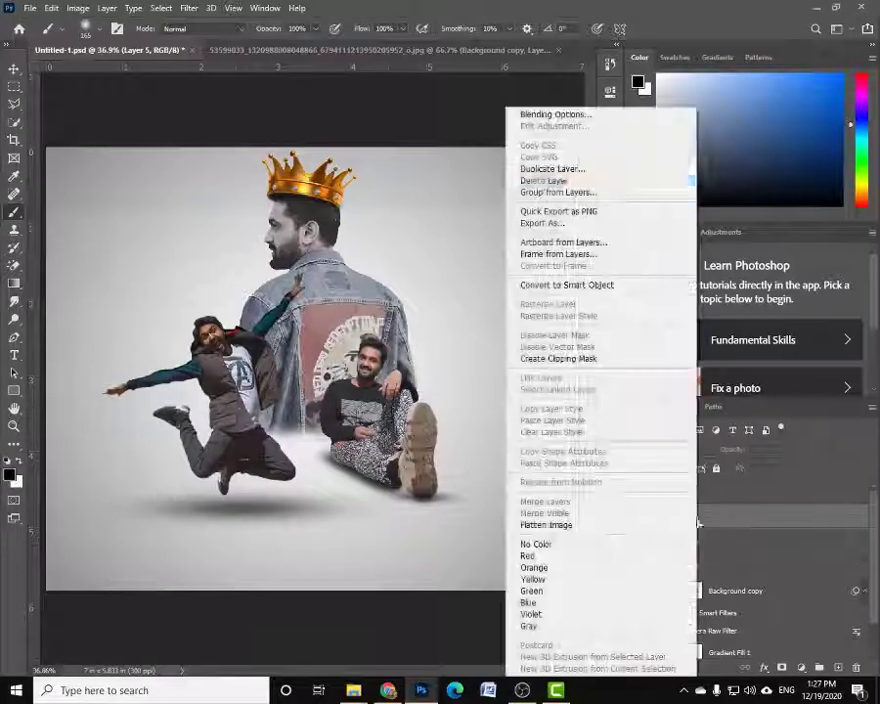
left_click(548, 498)
key("z")
left_click_drag(475, 485, 548, 485)
left_click(636, 516)
left_click(636, 517)
Add a new shading layer with a smaller soft brush, trying 55% then 88% opacity.
key("ctrl+shift+alt+n")
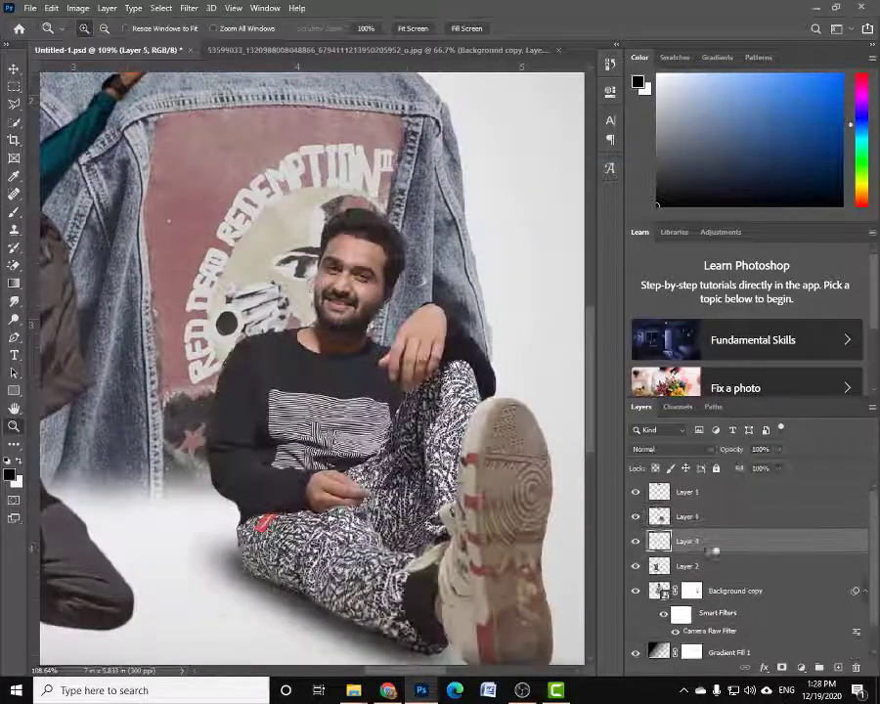
key("b")
right_click(294, 333)
key("Escape")
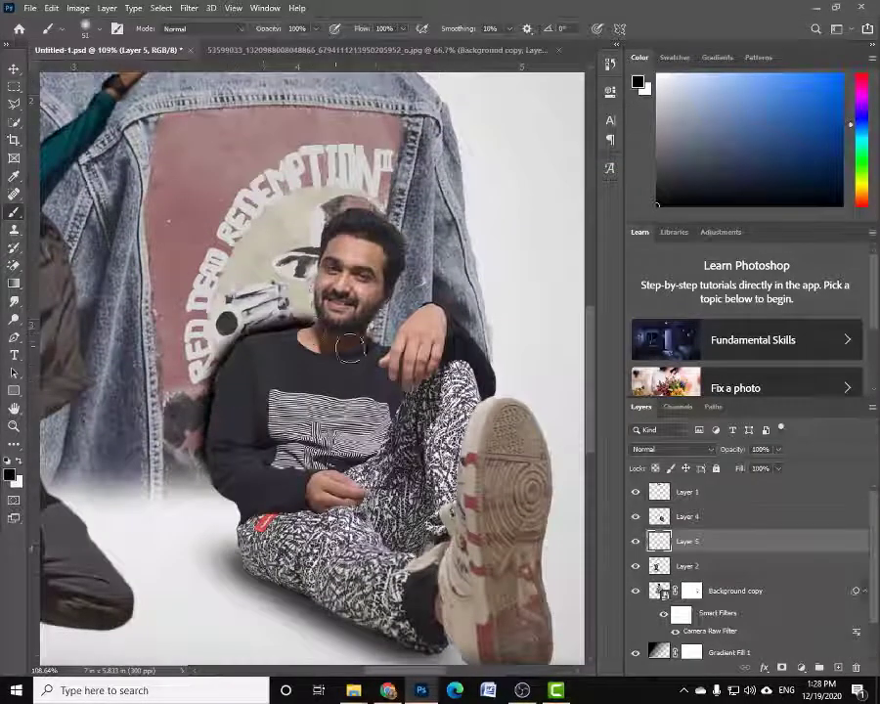
left_click_drag(778, 450, 758, 464)
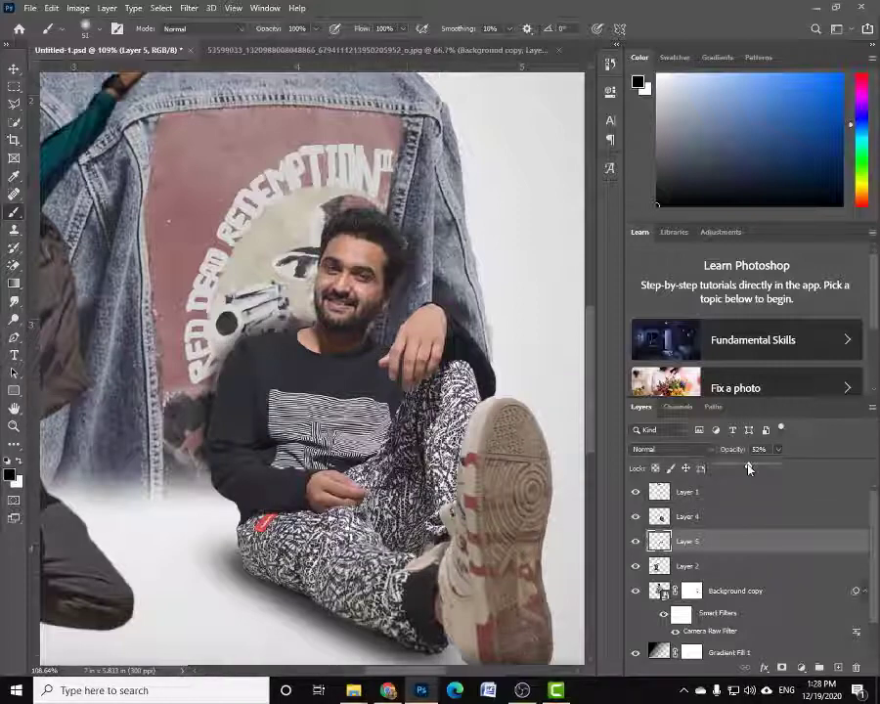
key("z")
key("ctrl+0")
left_click_drag(300, 386, 352, 386)
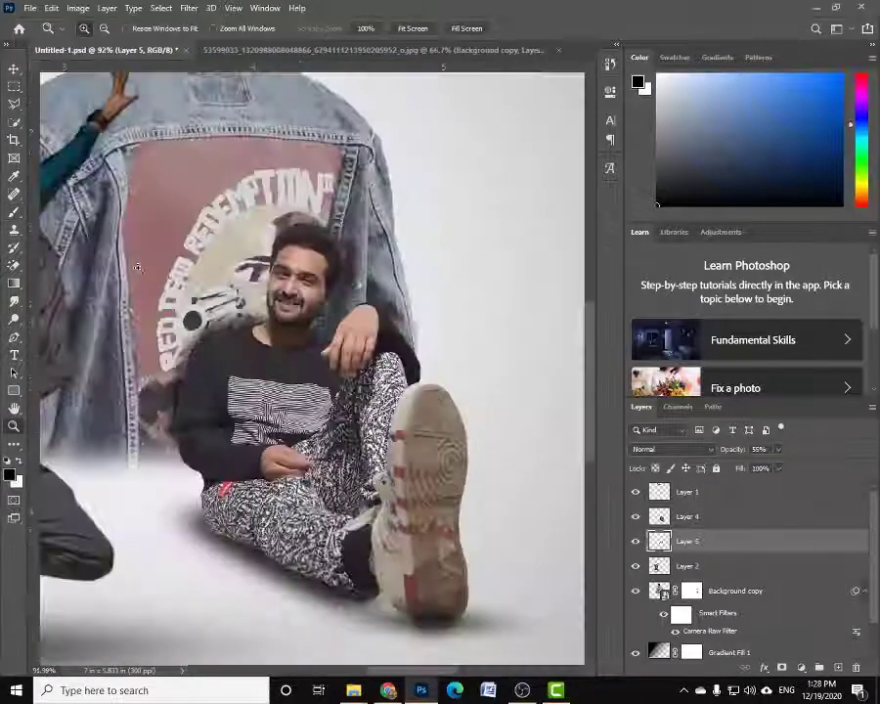
left_click_drag(777, 449, 798, 464)
Paint a soft dark shadow on the jacket around the seated friend's shoulder and neck.
key("ctrl+0")
left_click_drag(300, 386, 352, 386)
key("b")
left_click_drag(196, 274, 202, 285)
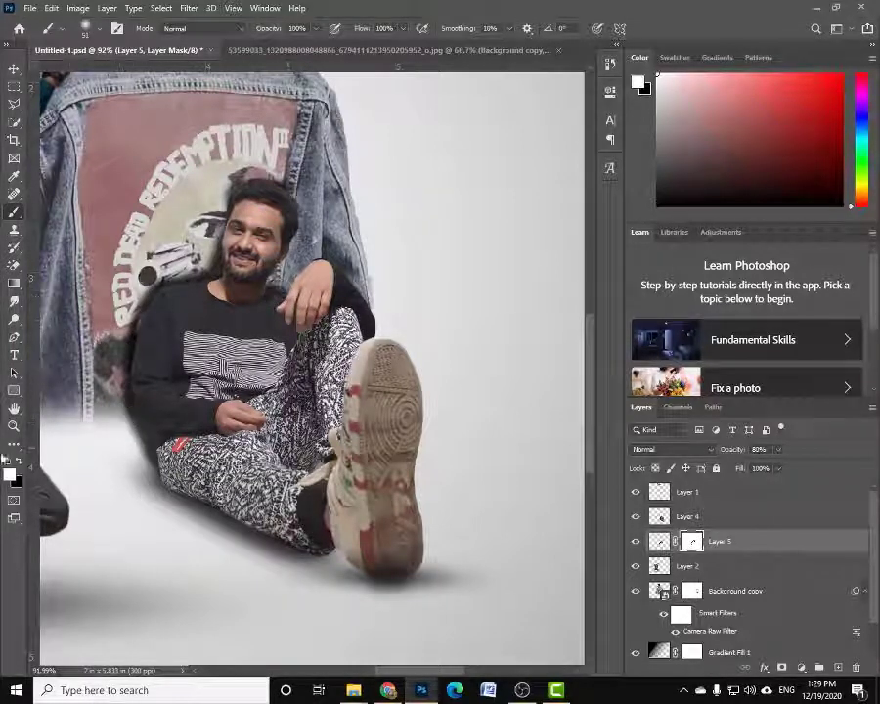
key("z")
key("ctrl+0")
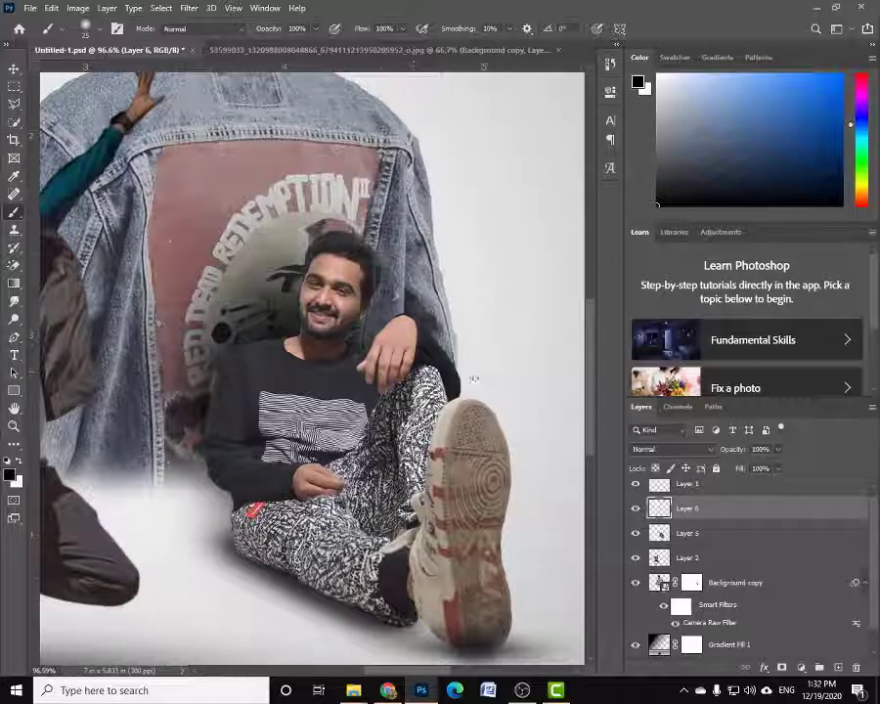
right_click(332, 233, "alt")
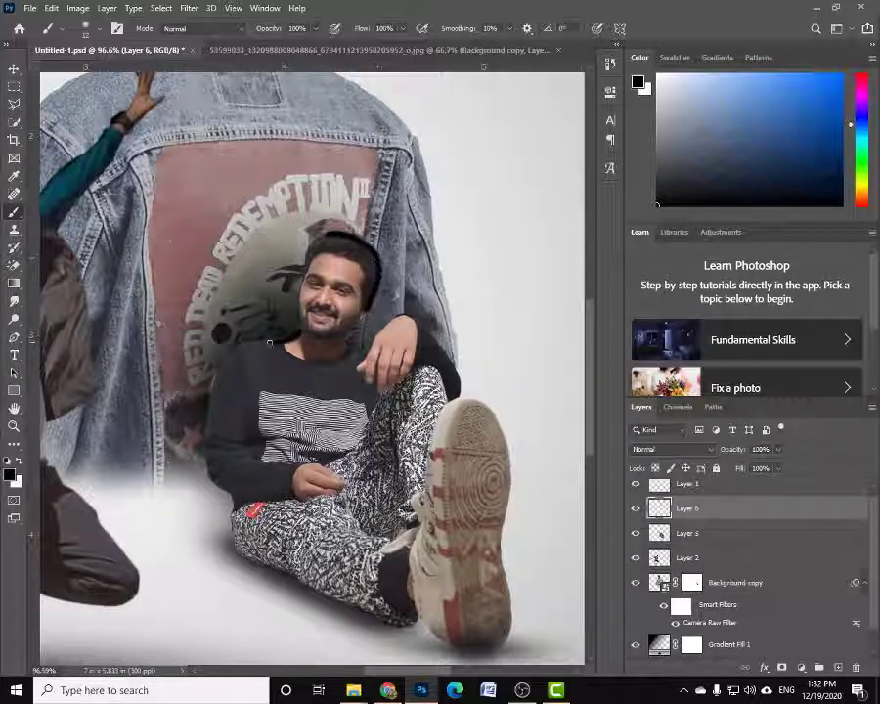
right_click(250, 369, "alt")
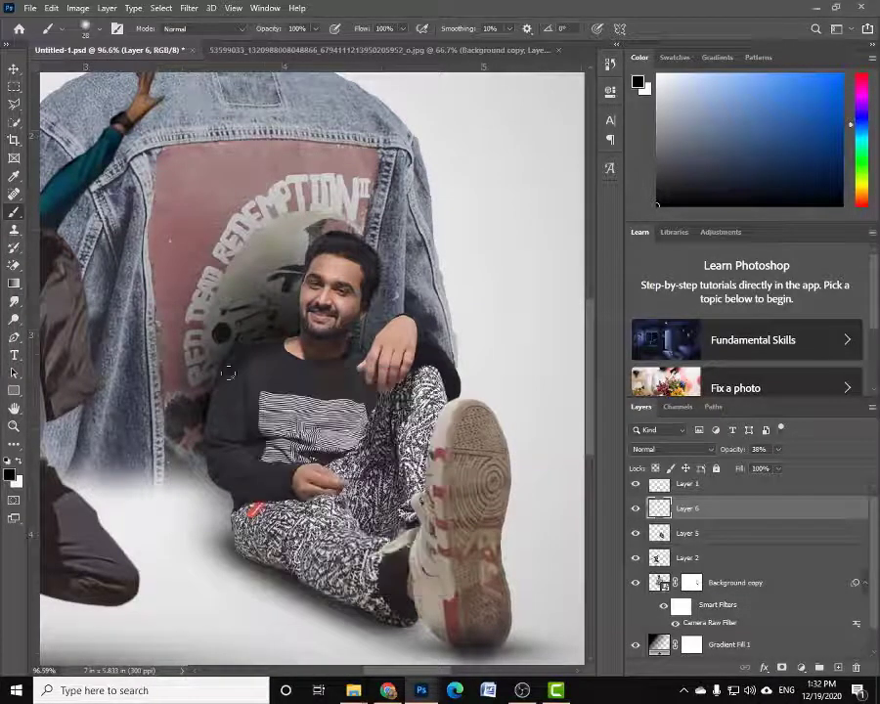
Apply Levels to the seated friend, darkening his midtones and black point.
left_click(13, 424)
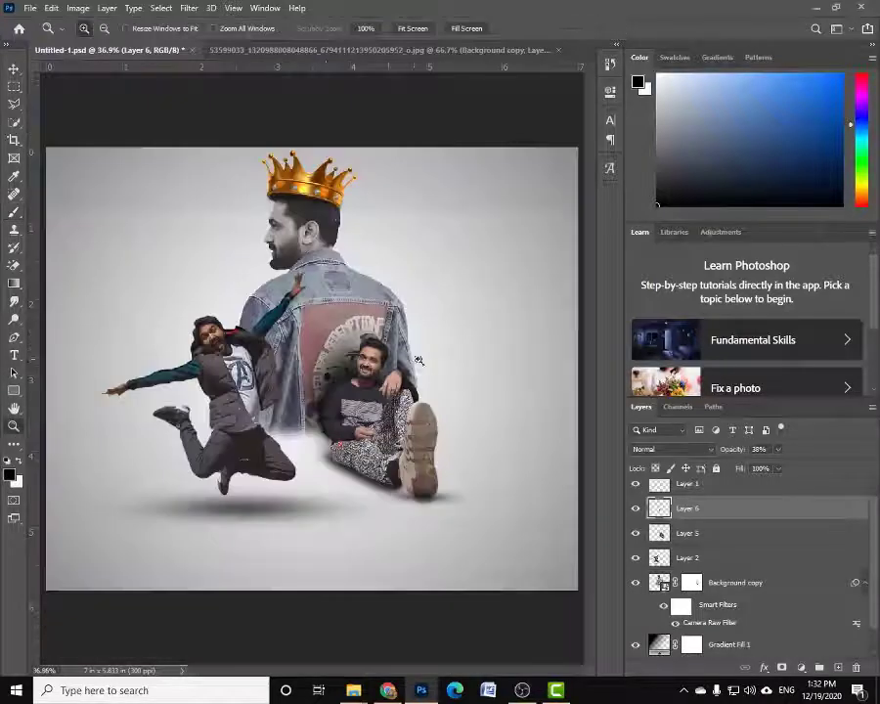
left_click(14, 425)
key("ctrl+0")
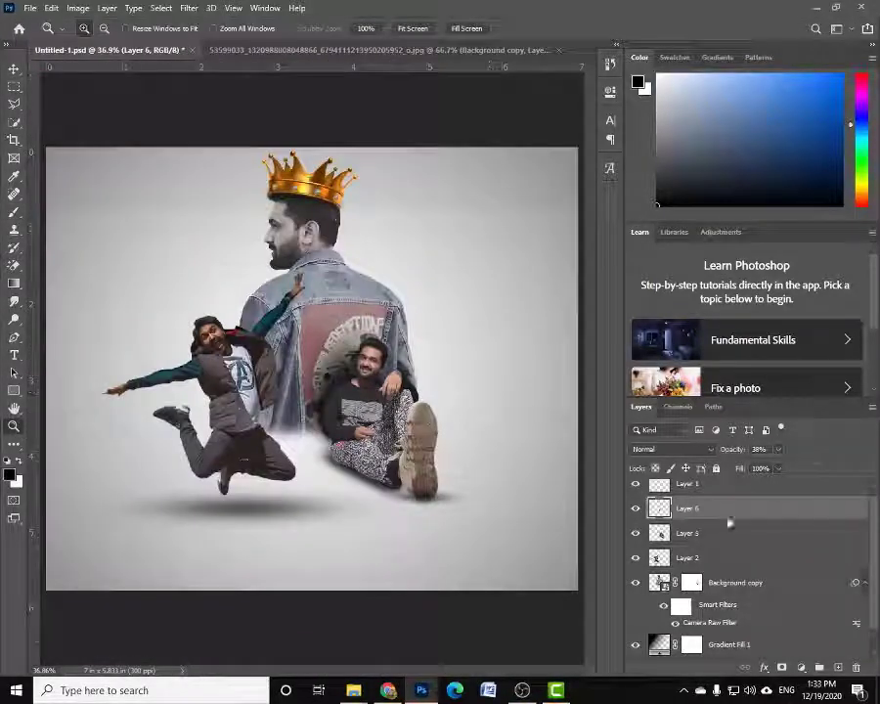
left_click(77, 7)
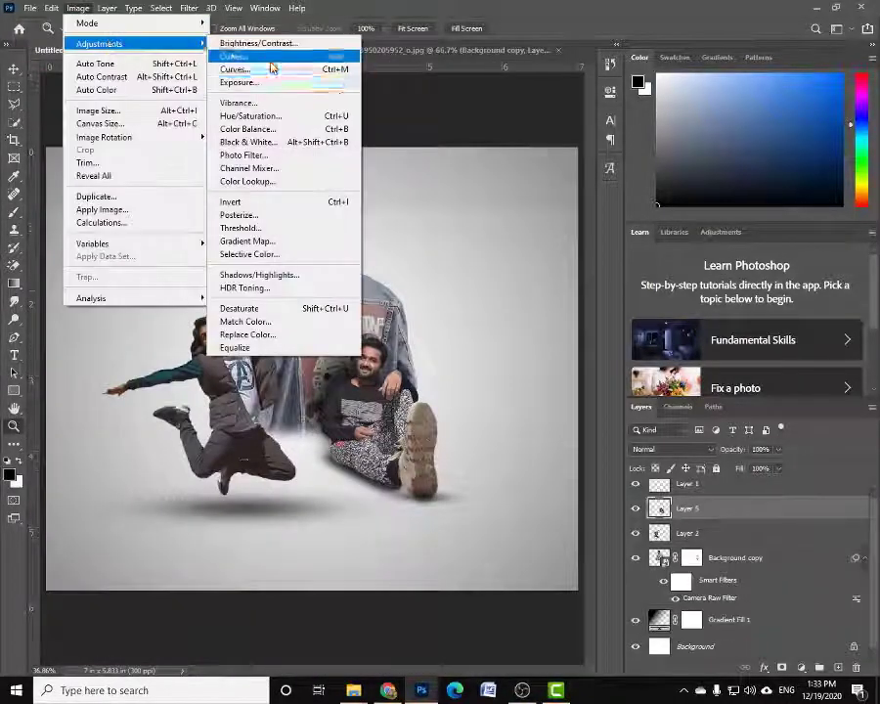
left_click(269, 57)
left_click_drag(667, 272, 682, 272)
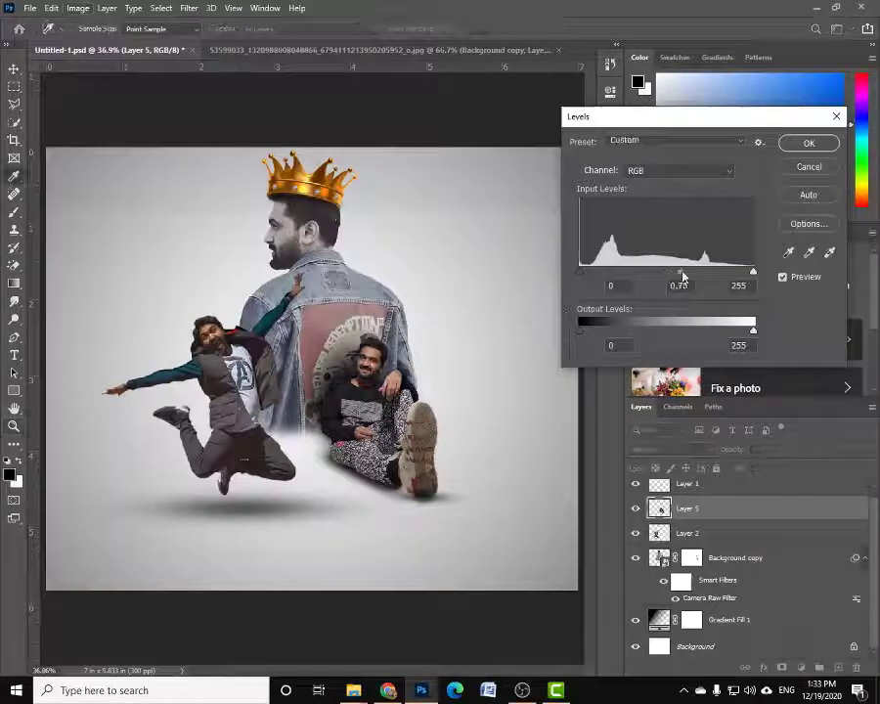
left_click(590, 276)
key("Return")
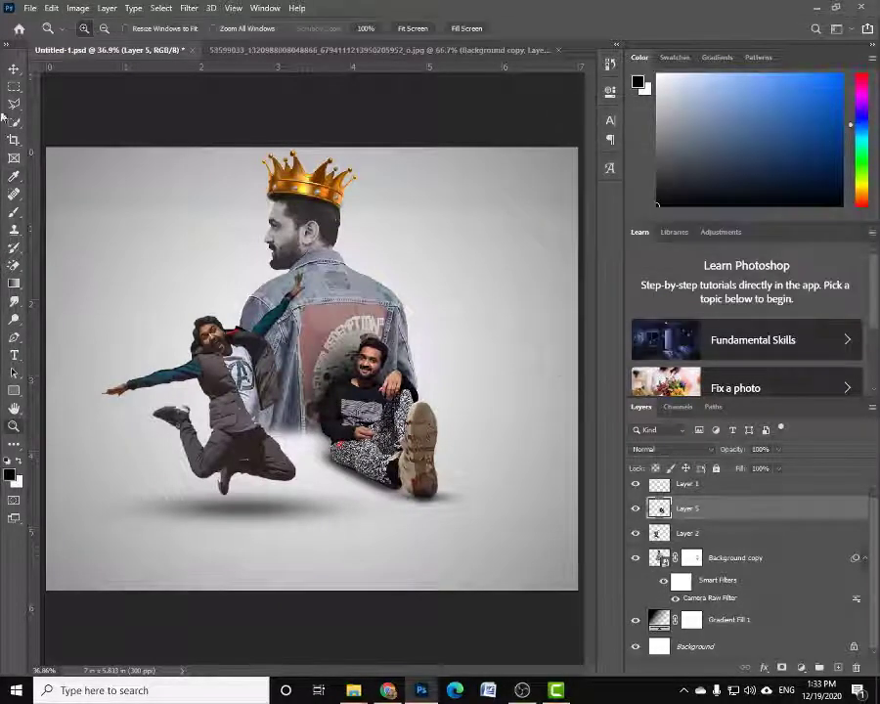
Apply Levels to the jumping friend with darker midtones and black point 12.
left_click(225, 391, "ctrl")
left_click(77, 8)
left_click(269, 56)
left_click_drag(666, 272, 670, 272)
left_click_drag(581, 272, 587, 272)
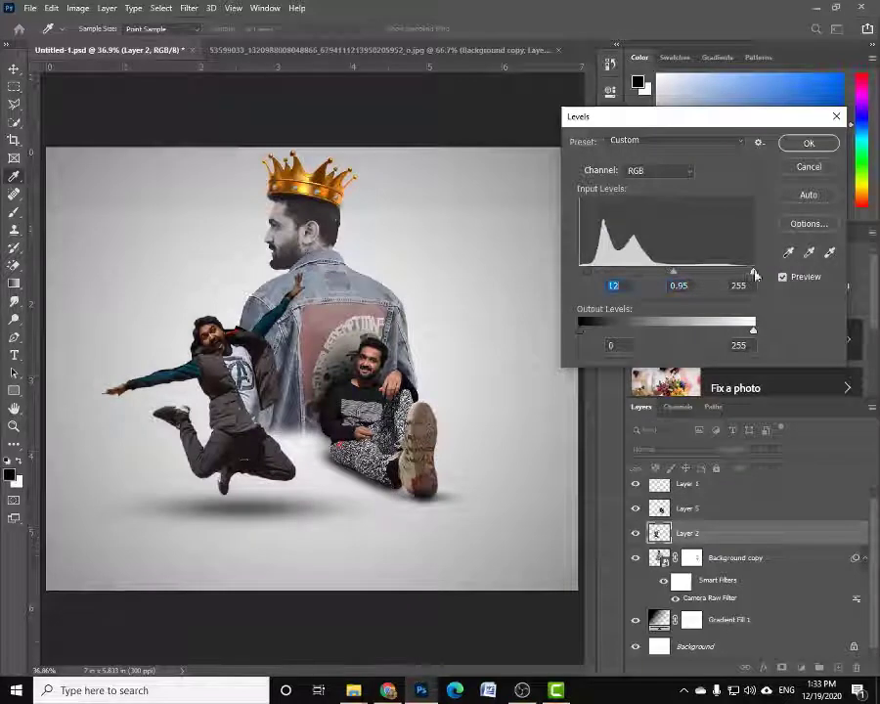
key("Return")
Move the crown layer below the jumping friend and convert the crowned man to a Smart Object.
key("v")
left_click(733, 558)
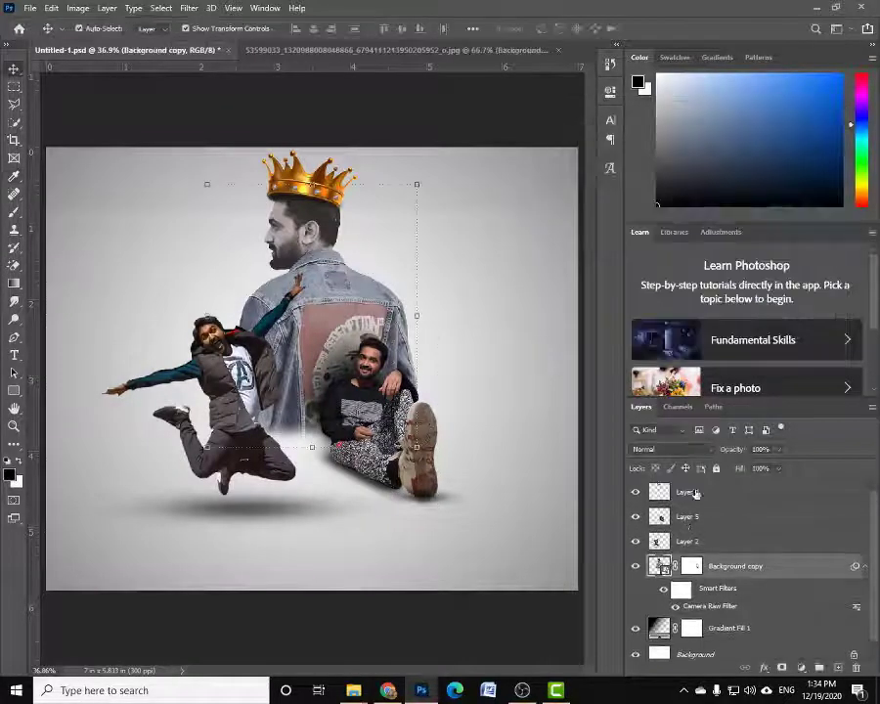
left_click_drag(687, 484, 713, 555)
right_click(697, 565)
left_click(596, 221)
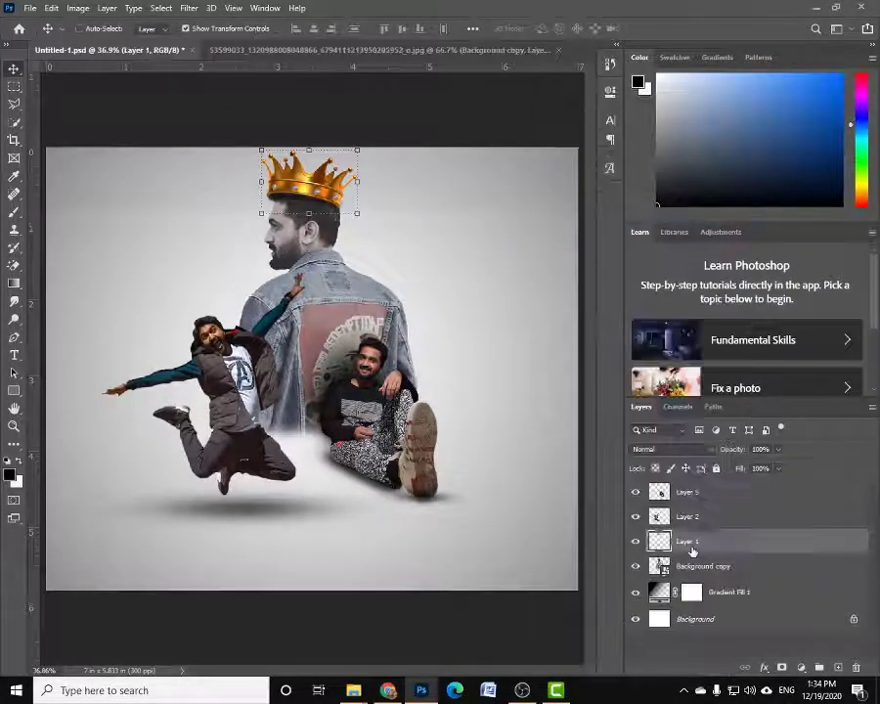
Apply Levels to the crowned man with black point 23 and midtones 0.87.
left_click(713, 576)
key("ctrl+l")
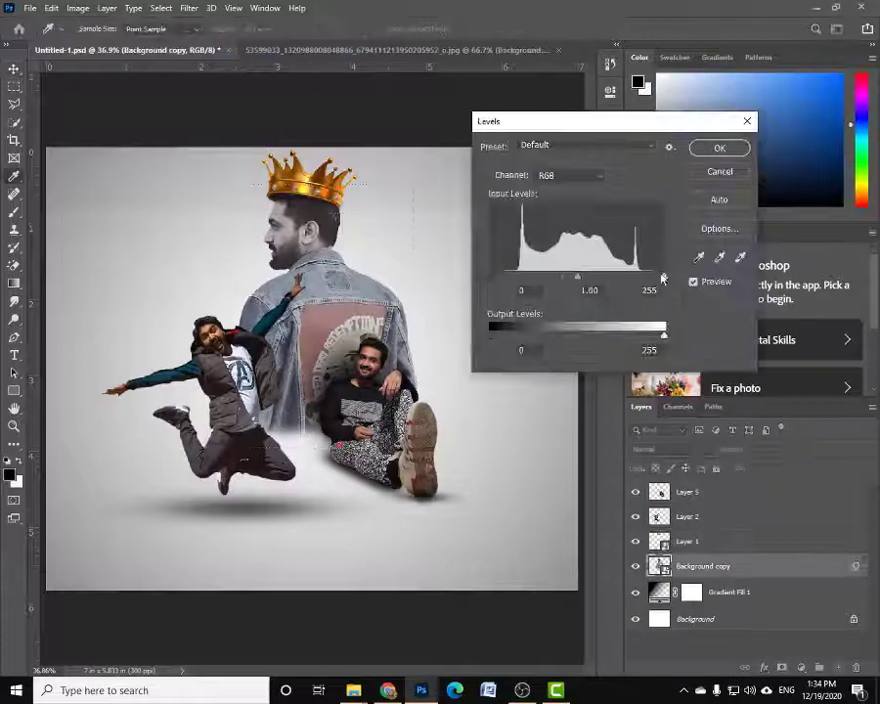
left_click_drag(490, 277, 505, 277)
left_click_drag(585, 277, 575, 277)
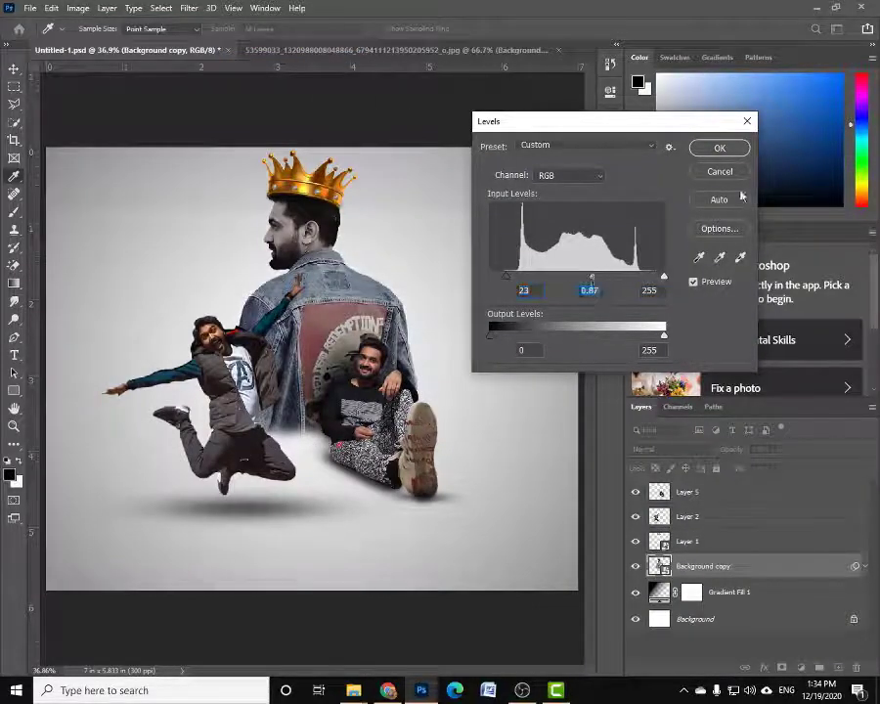
key("Return")
key("v")
left_click(729, 628)
left_click(30, 8)
Open the photo of the man at the door and try an automatic selection of him.
left_click(59, 35)
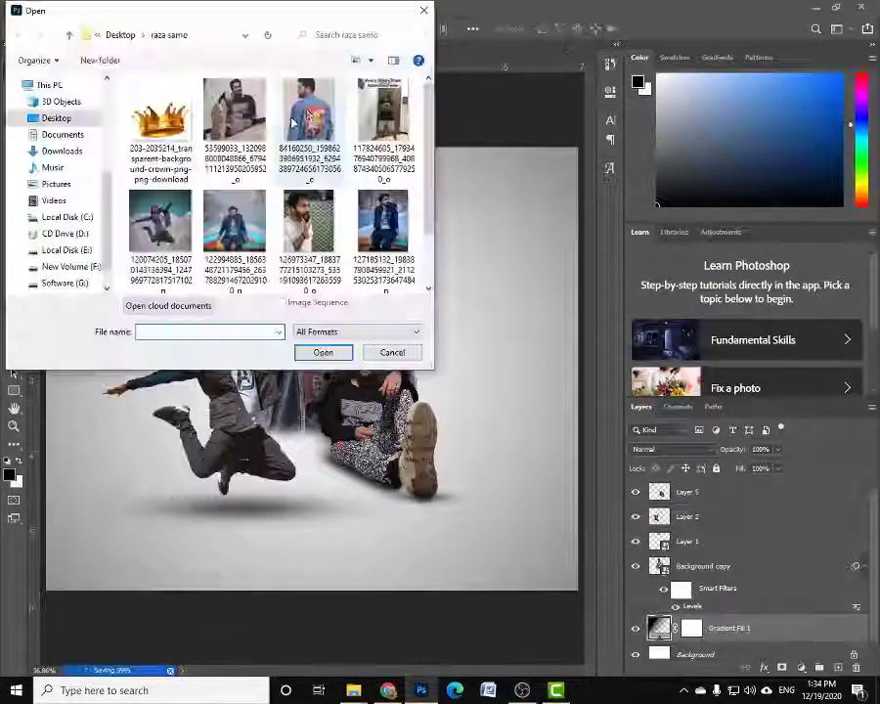
double_click(381, 108)
key("shift+w")
left_click_drag(291, 247, 386, 431)
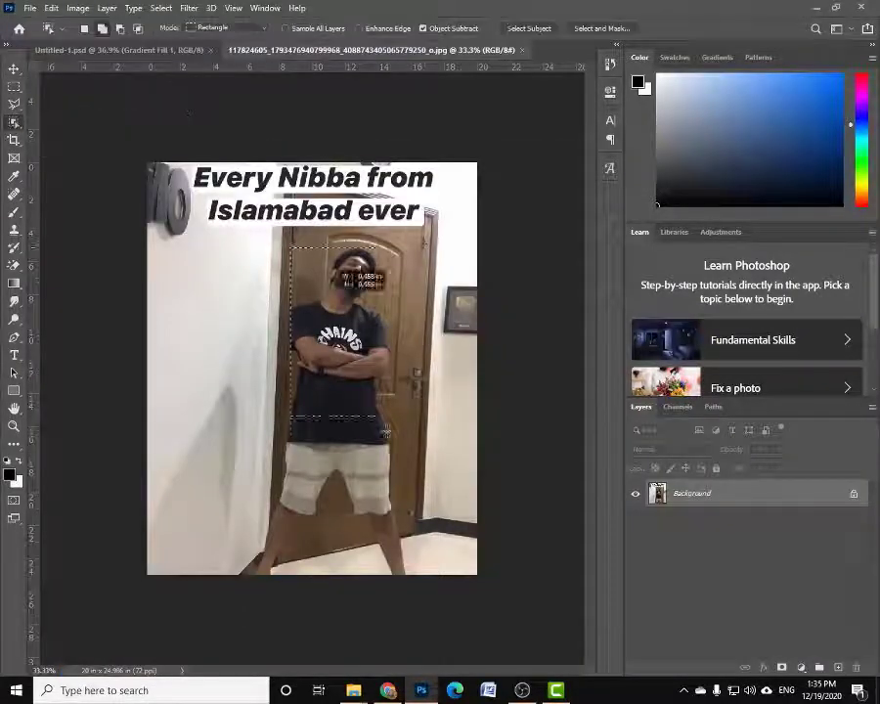
right_click(431, 552)
left_click(352, 305)
key("shift+w")
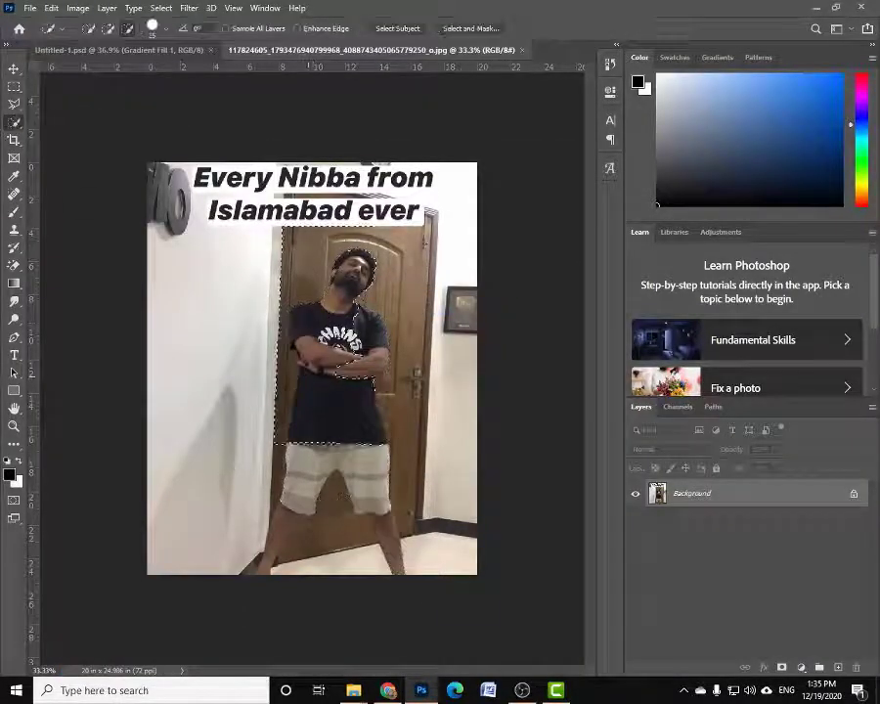
left_click(471, 27)
left_click(795, 654)
key("z")
left_click(428, 321)
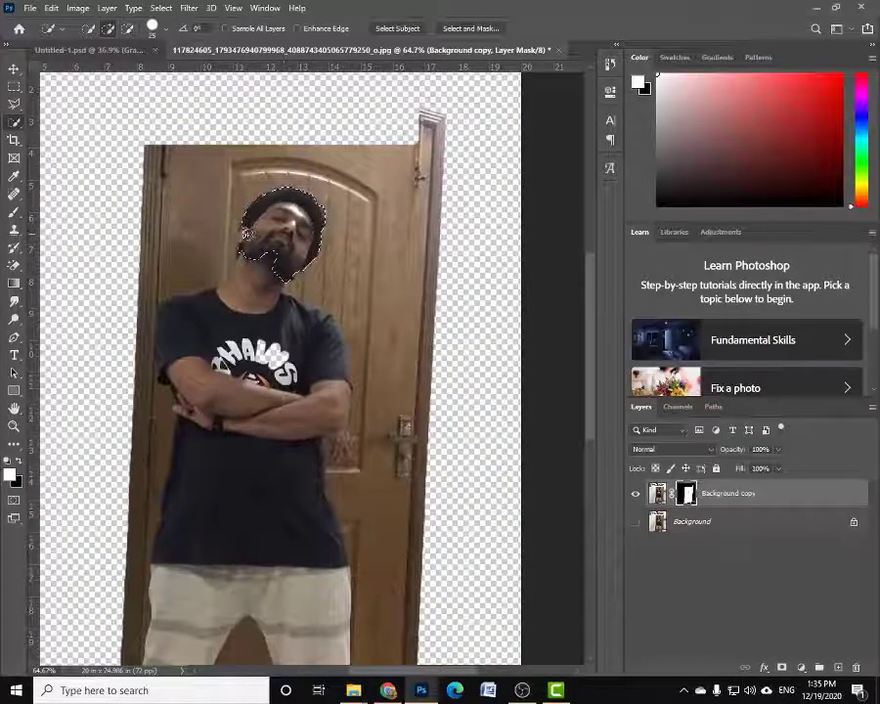
Box-select the man, then switch to the Pen tool zoomed in on his head.
key("shift+w")
left_click_drag(172, 201, 367, 504)
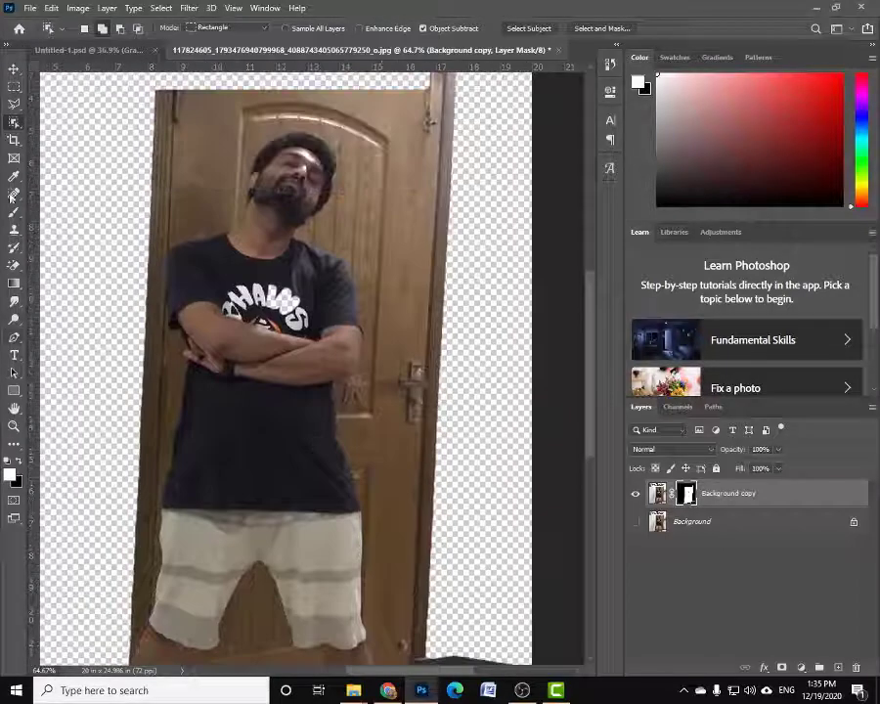
right_click(14, 337)
left_click(78, 334)
key("ctrl+plus")
key("ctrl+plus")
key("ctrl+plus")
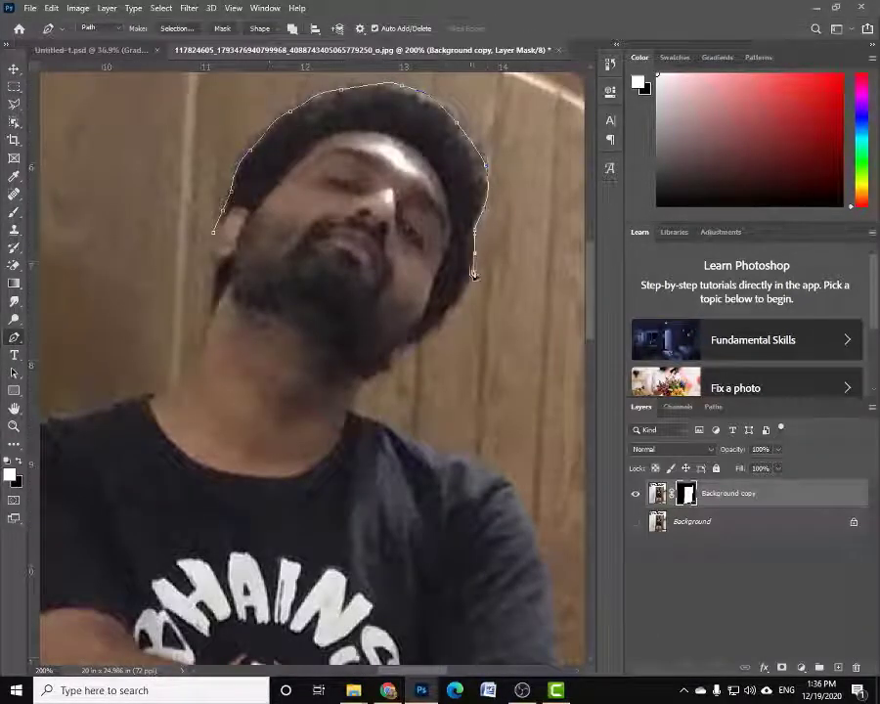
Trace a Pen path along the shirt shoulder, forearm, below the hand and down the shorts.
left_click(436, 451)
left_click(364, 337)
left_click(386, 423)
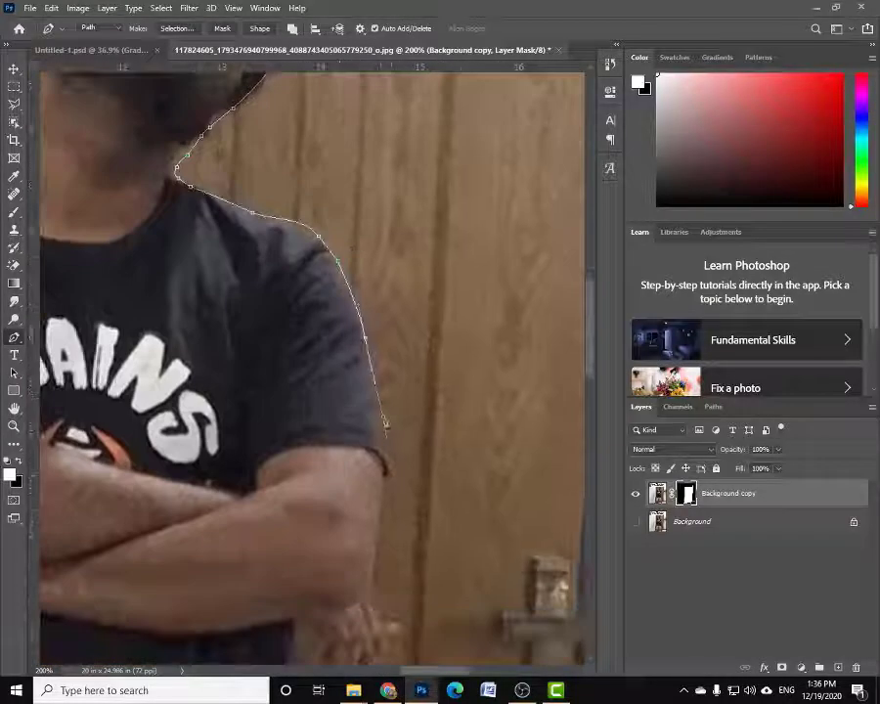
left_click_drag(381, 518, 496, 335)
left_click(490, 401)
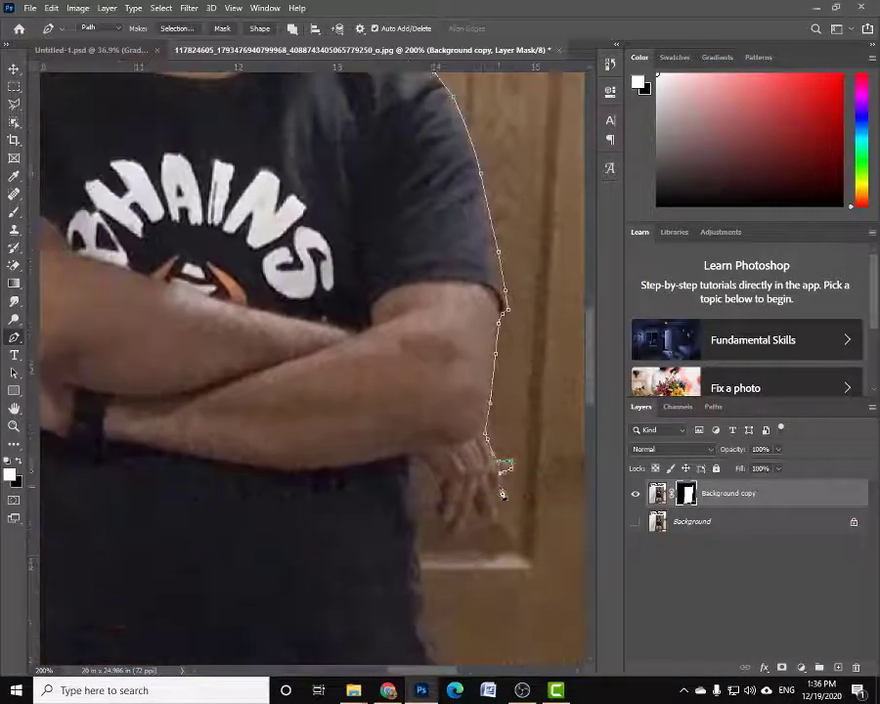
left_click_drag(415, 481, 435, 335)
left_click(458, 442)
left_click(469, 469)
left_click_drag(477, 505, 409, 271)
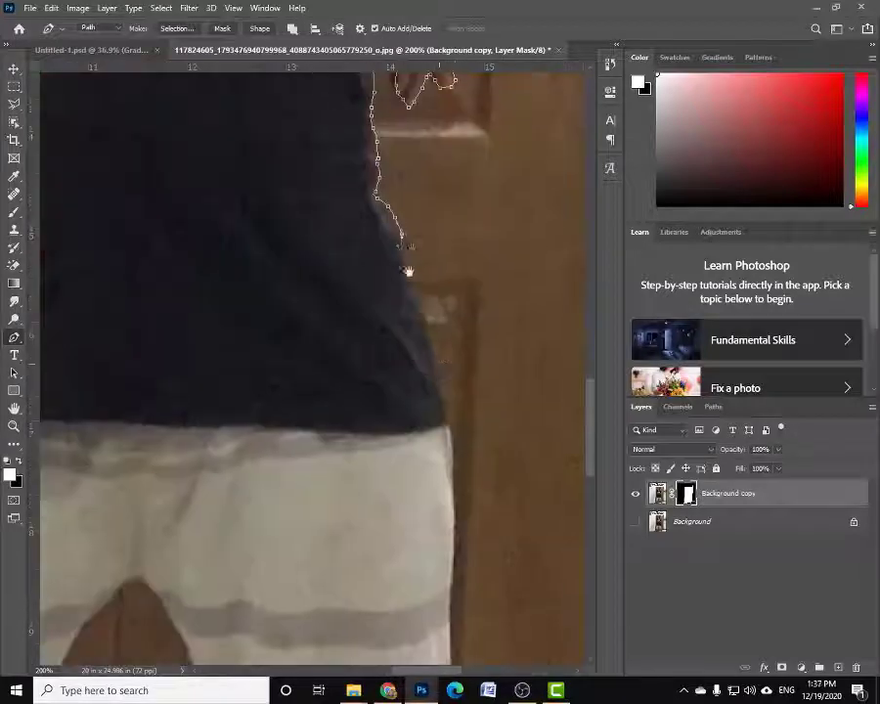
left_click(430, 414)
mouse_move(455, 458)
left_mouse_down()
mouse_move(430, 414)
mouse_move(425, 311)
left_mouse_up()
left_click(425, 311)
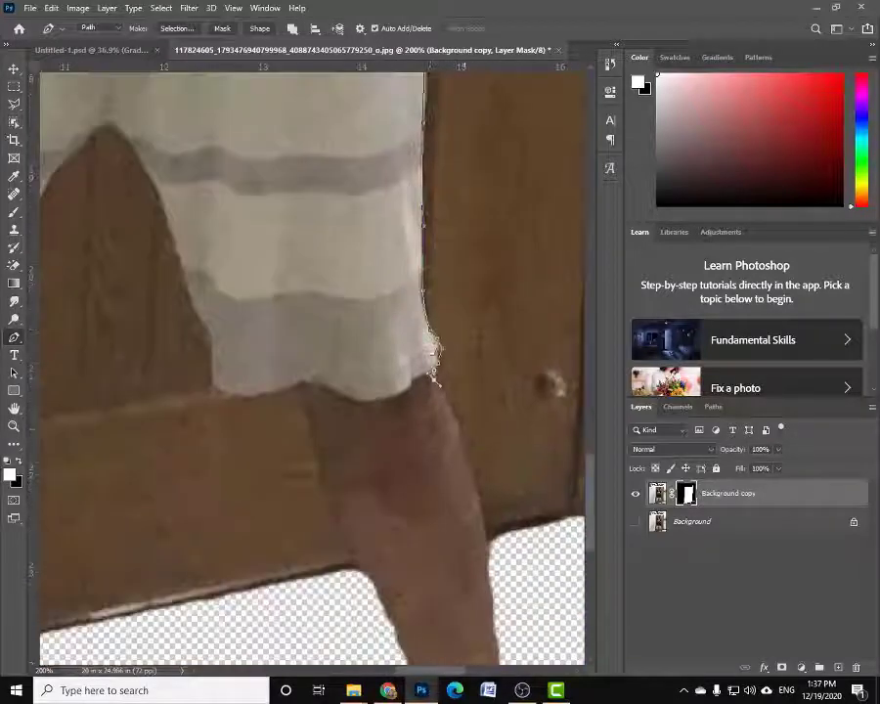
Continue the Pen path down the leg, across the shorts hem, between the legs and around the foot.
scroll(436, 379, "down", 5)
left_click(413, 368)
scroll(413, 367, "down", 2)
left_click(412, 382)
scroll(250, 214, "up", 3)
left_click(293, 276)
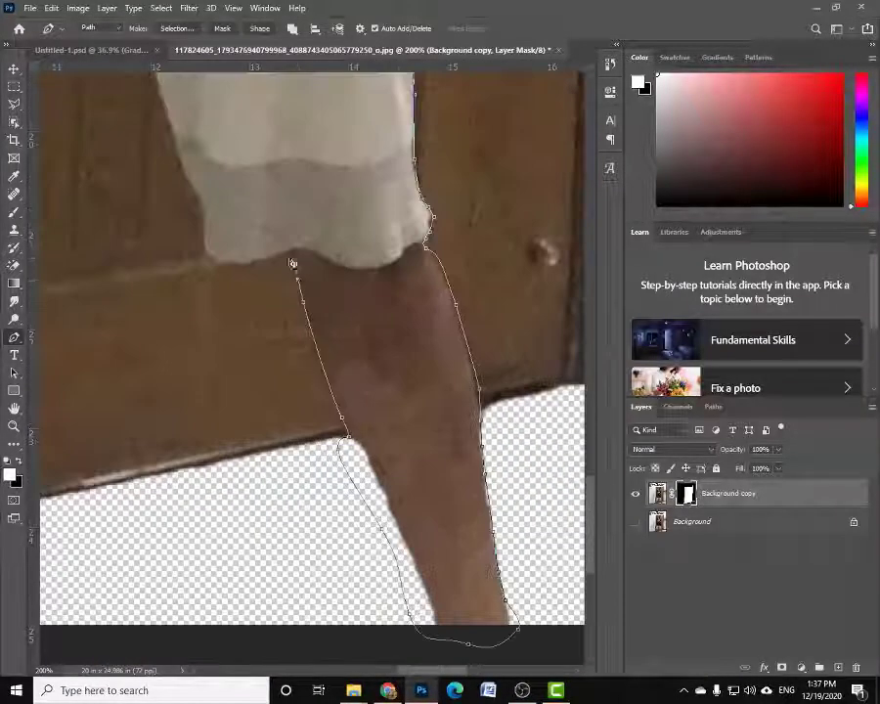
scroll(205, 217, "up", 3)
left_click(235, 284)
scroll(166, 145, "left", 3)
left_click(244, 157)
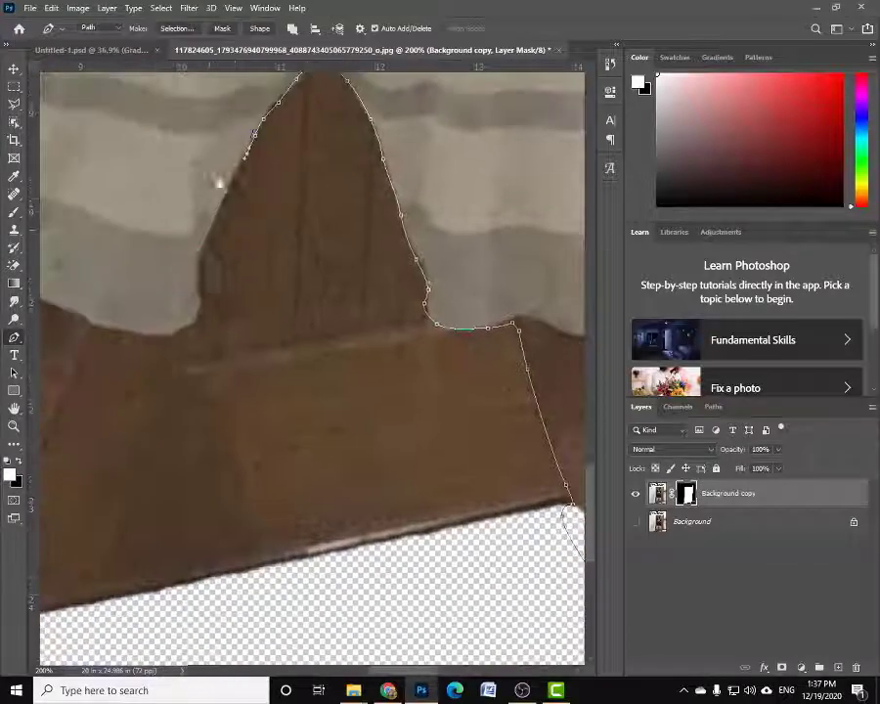
scroll(153, 339, "left", 3)
scroll(153, 339, "down", 2)
left_click(271, 215)
scroll(144, 467, "down", 3)
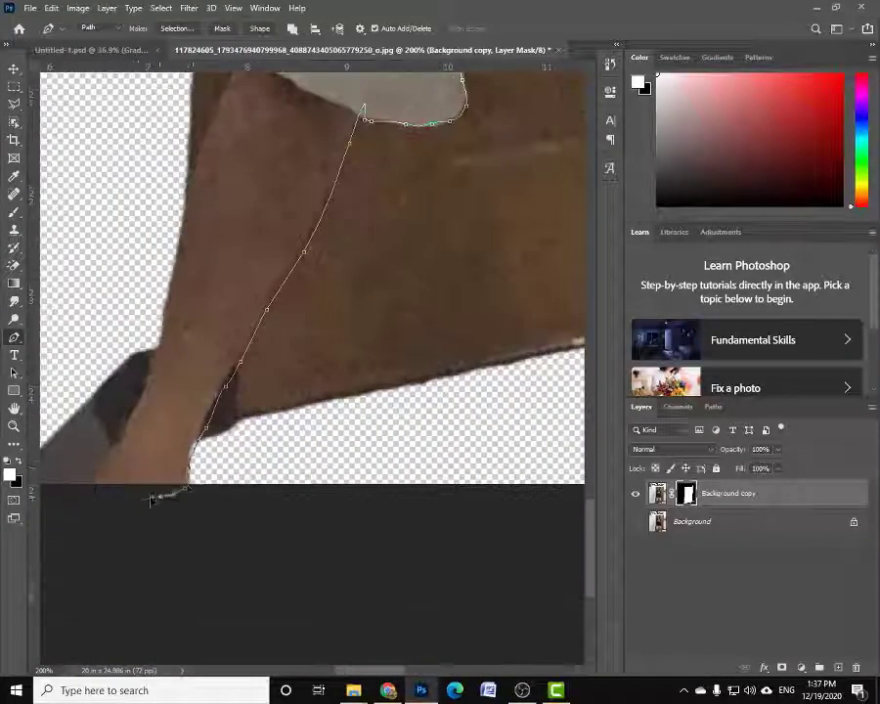
left_click(219, 415)
scroll(219, 414, "up", 3)
left_click(254, 512)
scroll(254, 513, "left", 2)
left_click(335, 270)
Close the Pen path up the left side of the shorts and shirt, around the hand and shoulder.
scroll(336, 270, "up", 2)
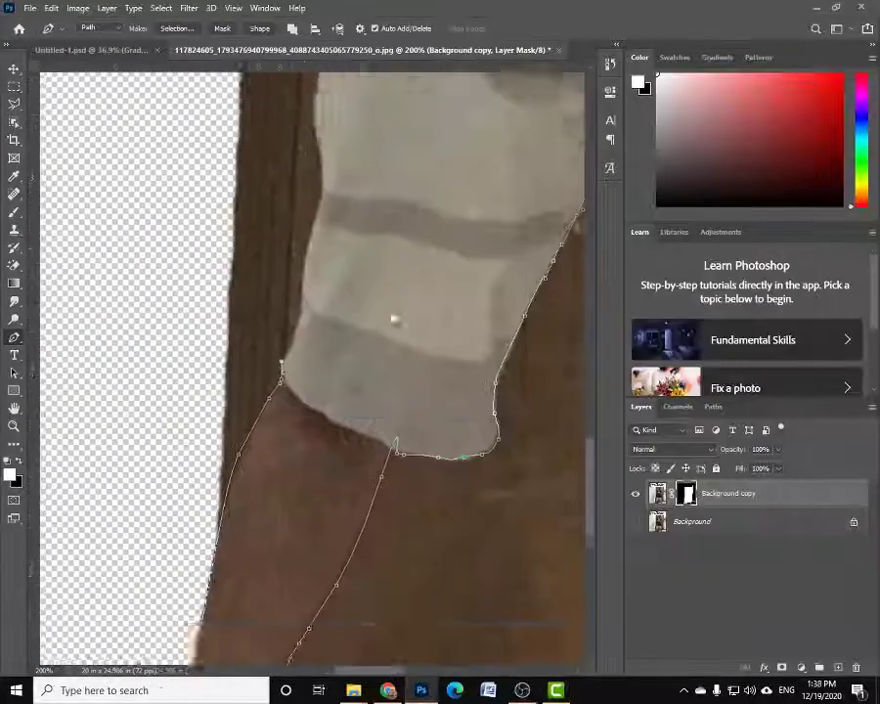
left_click(280, 364)
scroll(280, 364, "up", 3)
left_click(297, 356)
scroll(297, 356, "up", 2)
left_click(303, 403)
scroll(336, 472, "up", 2)
left_click(324, 328)
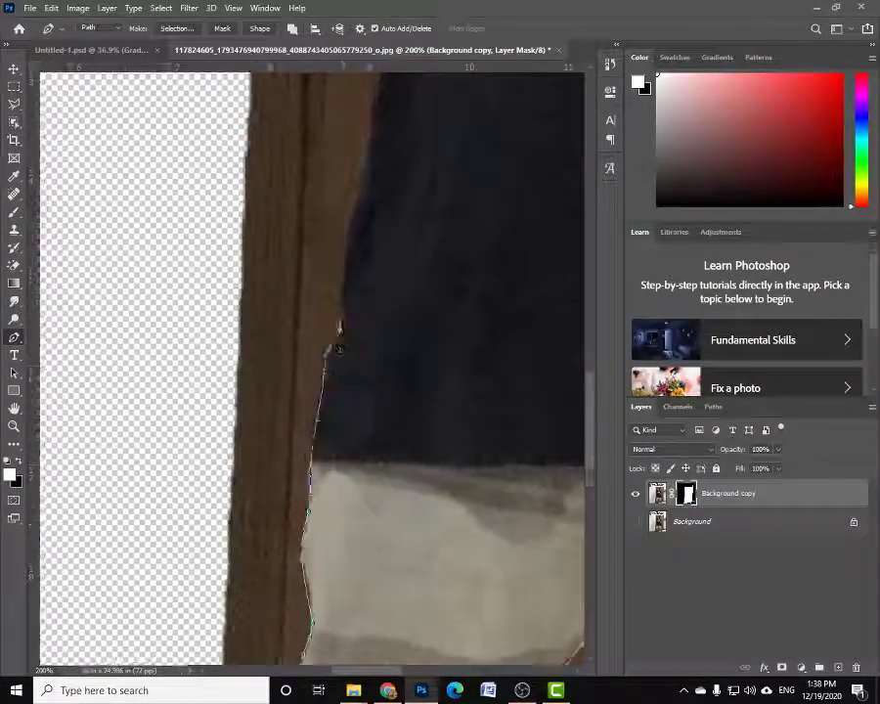
scroll(325, 329, "up", 3)
left_click(334, 384)
left_click(358, 311)
scroll(363, 288, "up", 2)
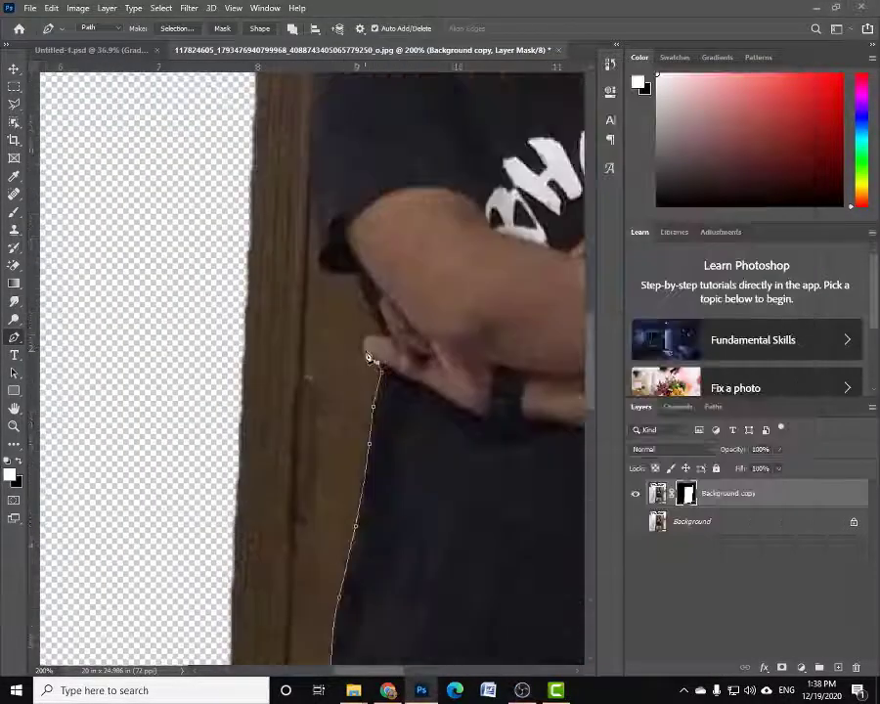
scroll(367, 352, "up", 2)
left_click(376, 401)
left_click(386, 371)
scroll(333, 323, "up", 3)
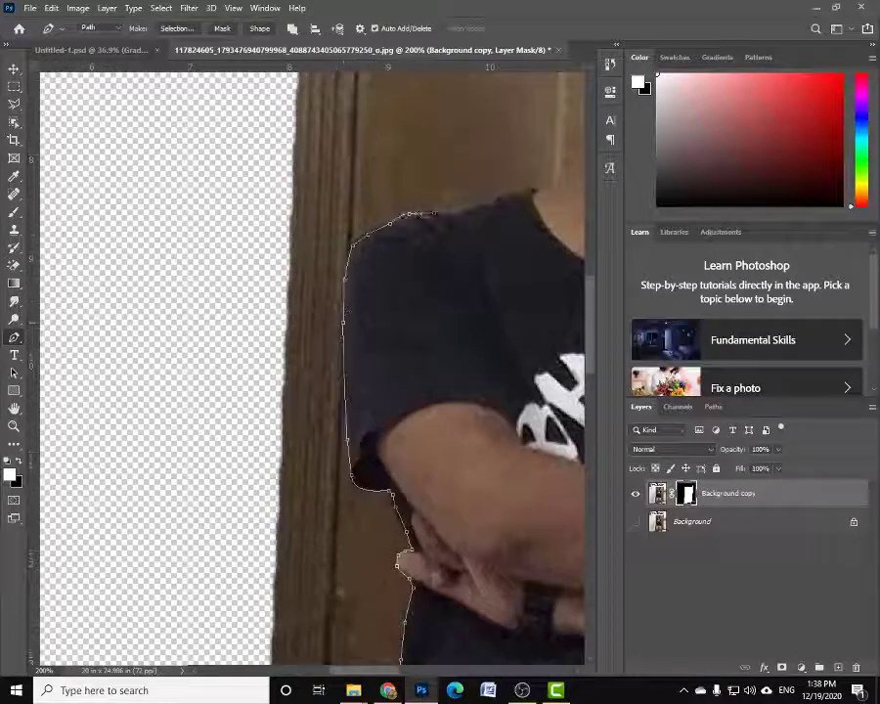
scroll(431, 212, "up", 3)
scroll(430, 212, "right", 4)
left_click(333, 321)
scroll(421, 293, "up", 2)
Convert the finished path to a selection and bring it into Select and Mask.
right_click(448, 364)
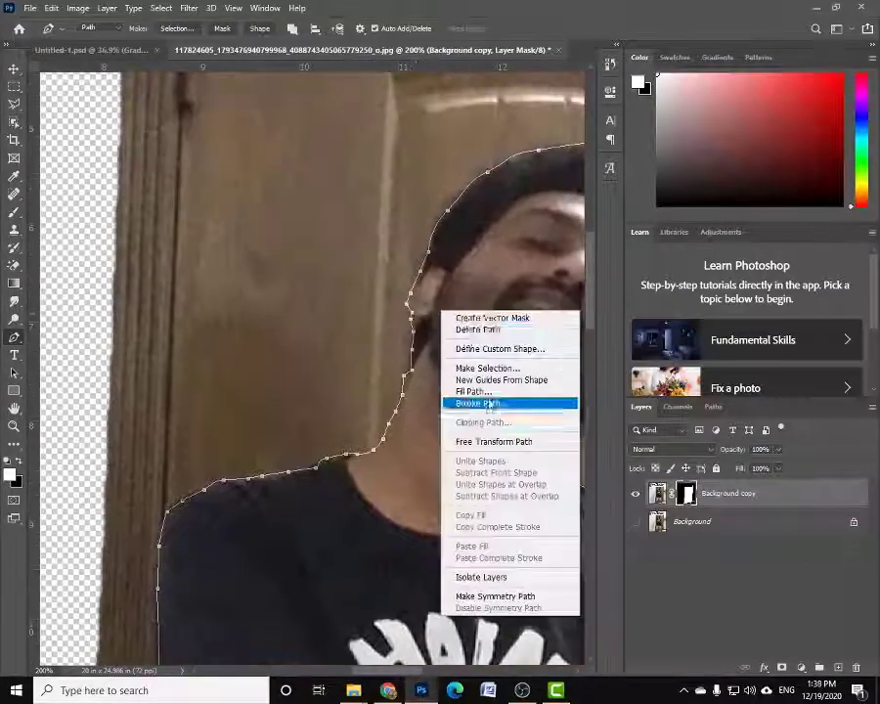
left_click(488, 419)
key("Return")
key("z")
key("ctrl+0")
key("l")
key("ctrl+alt+r")
Bring the cut-out standing man into Untitled-1, scale him down, and put his layer on top.
key("Return")
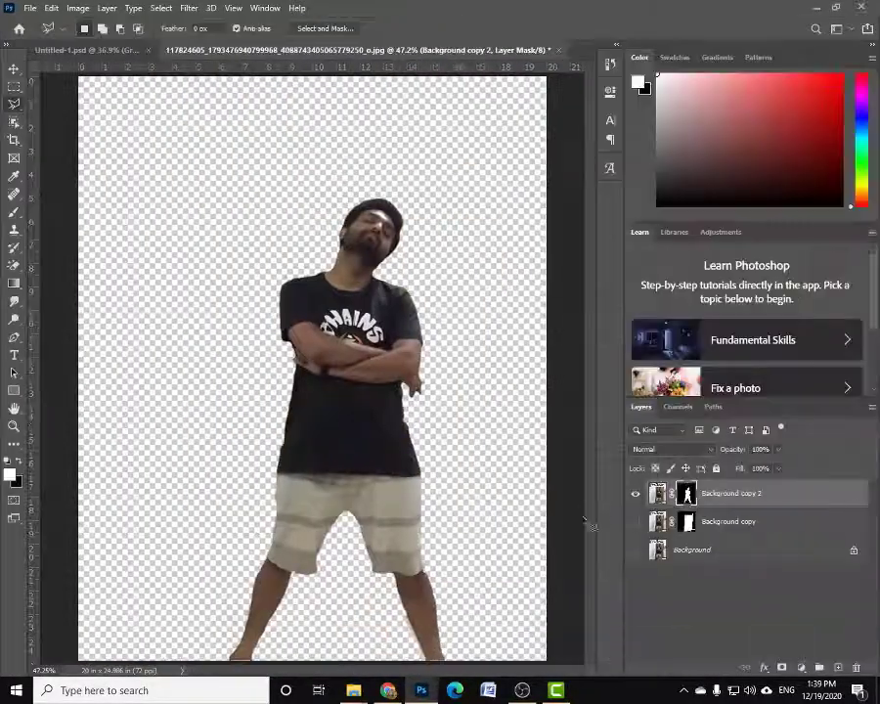
left_click_drag(352, 372, 294, 371)
key("ctrl+t")
left_click_drag(215, 157, 352, 284)
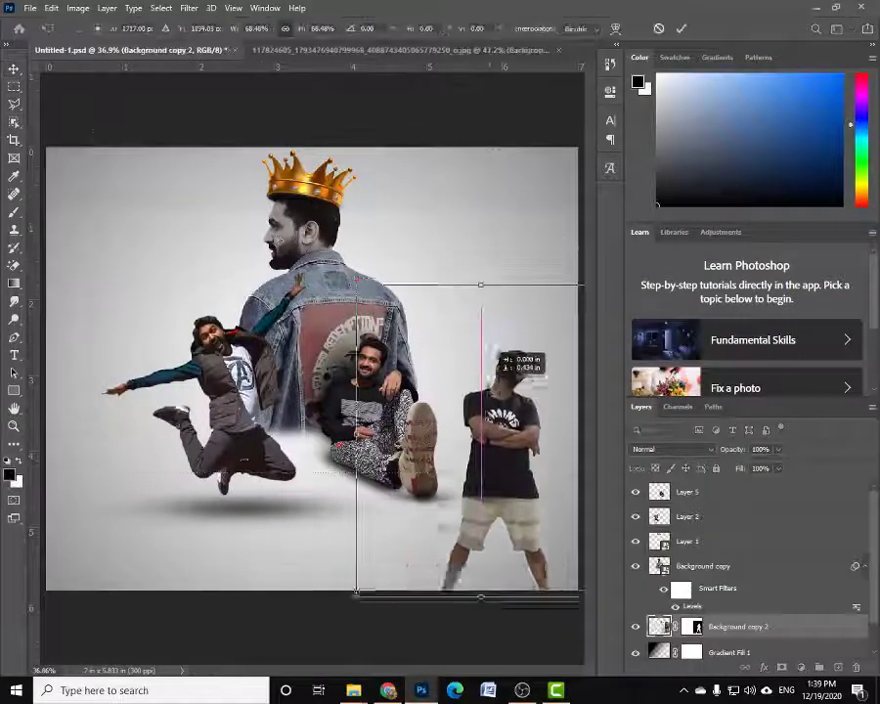
mouse_move(494, 358)
left_mouse_down()
mouse_move(451, 360)
mouse_move(498, 357)
left_mouse_up()
key("Return")
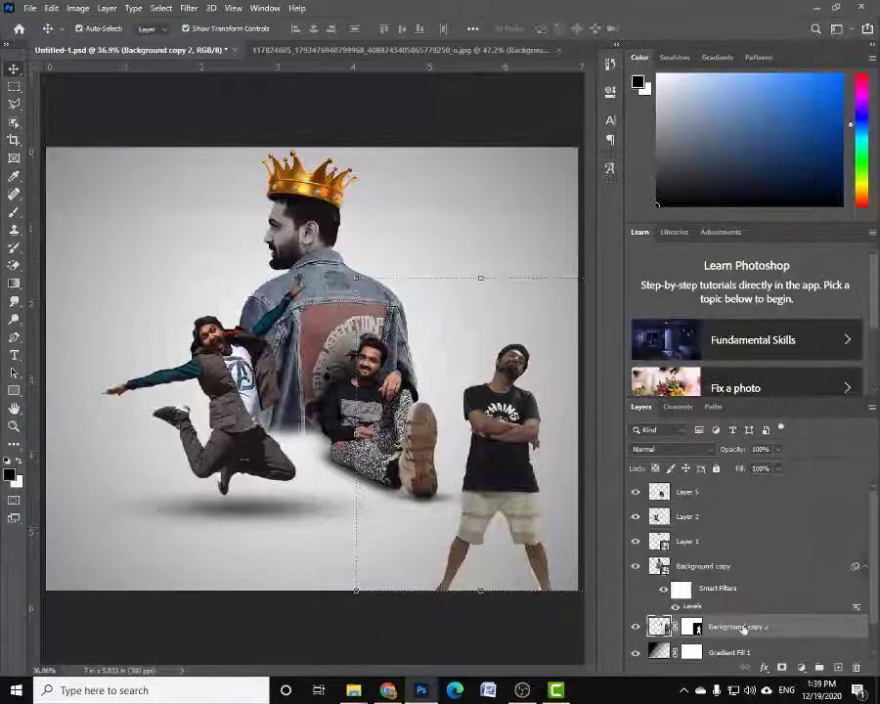
left_click_drag(507, 427, 326, 430)
key("ctrl+shift+bracketright")
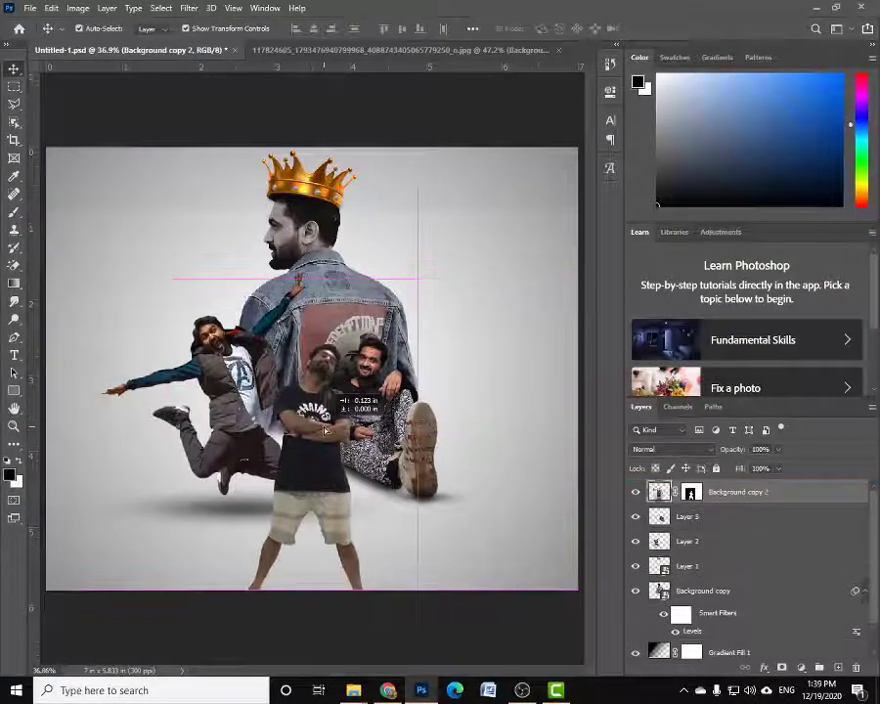
Boost the standing man's contrast with a Levels adjustment.
left_click(77, 8)
left_click(234, 54)
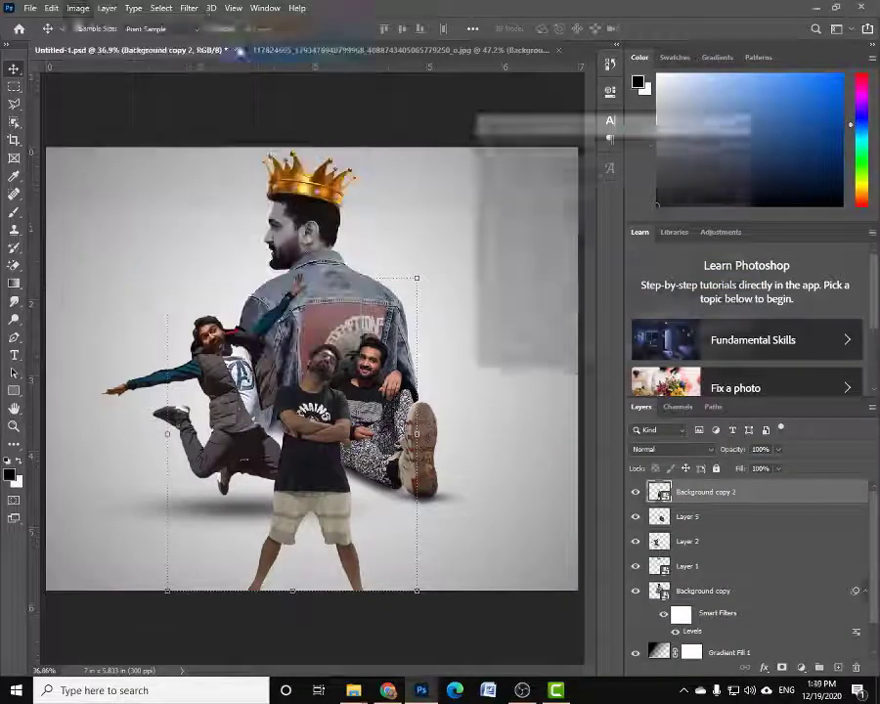
left_click(719, 200)
left_click(720, 148)
Move the jumping man left and nudge the standing man slightly left.
left_click(232, 390)
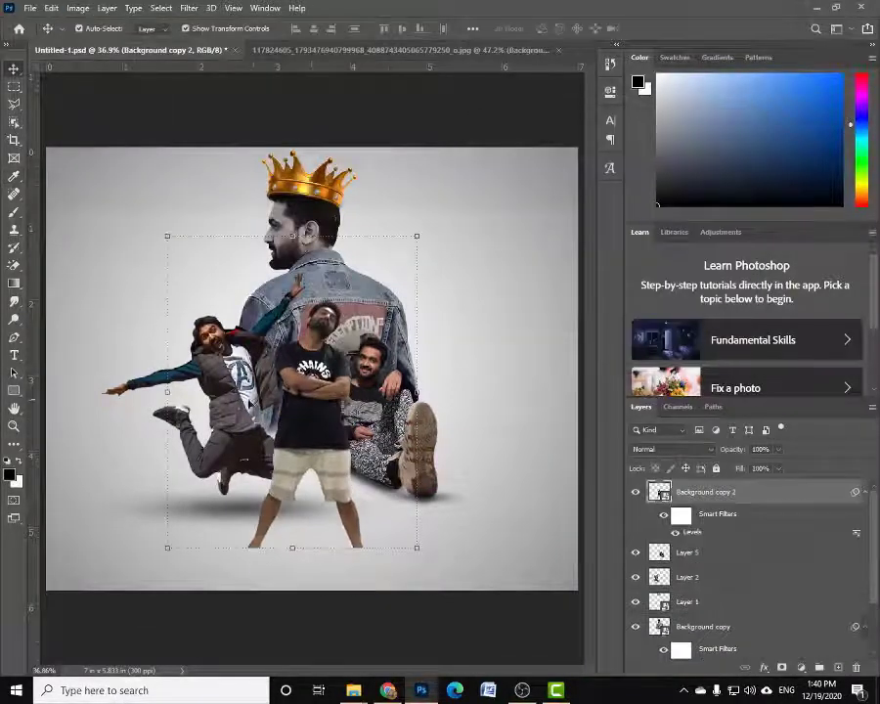
left_click_drag(232, 389, 179, 384)
left_click_drag(369, 513, 350, 512)
left_click_drag(200, 445, 190, 445)
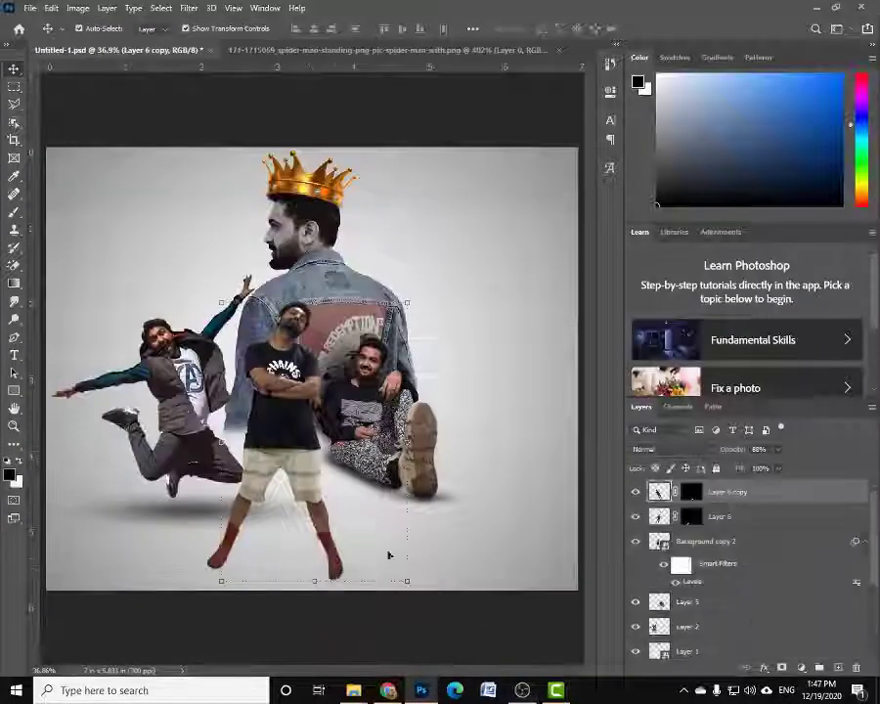
Merge the boots copy into Layer 6 and add small shadows under each red boot.
left_click(690, 492)
key("ctrl+e")
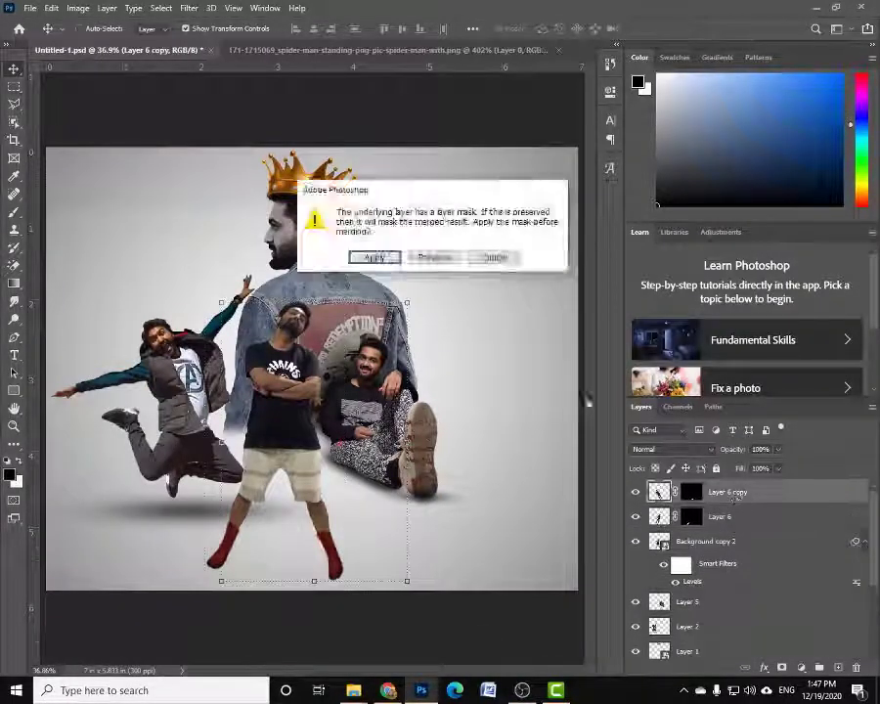
key("Return")
left_click(839, 667)
right_click(276, 452)
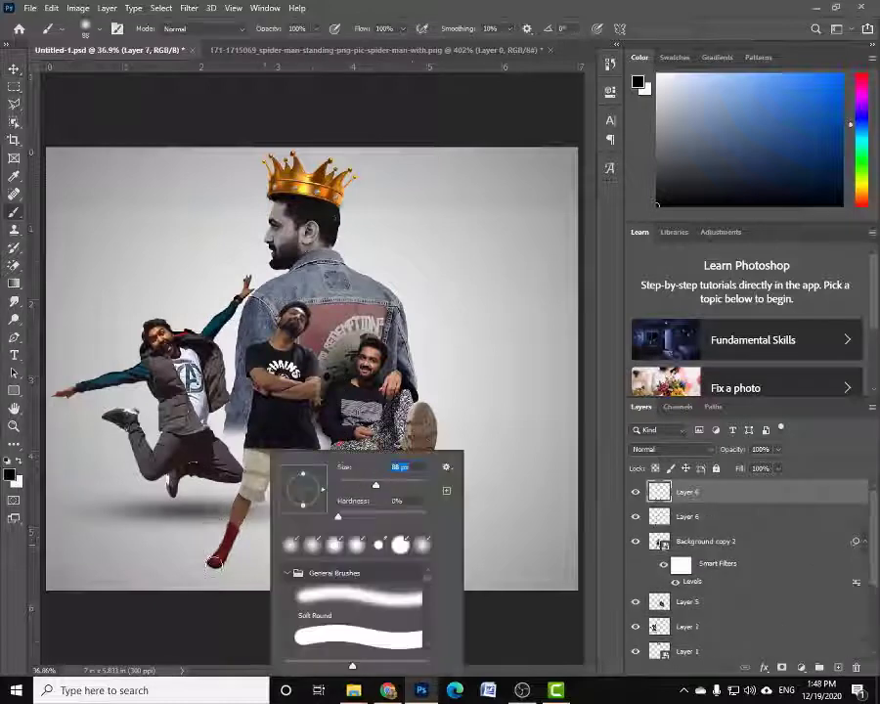
left_click(364, 610)
left_click_drag(688, 492, 701, 525)
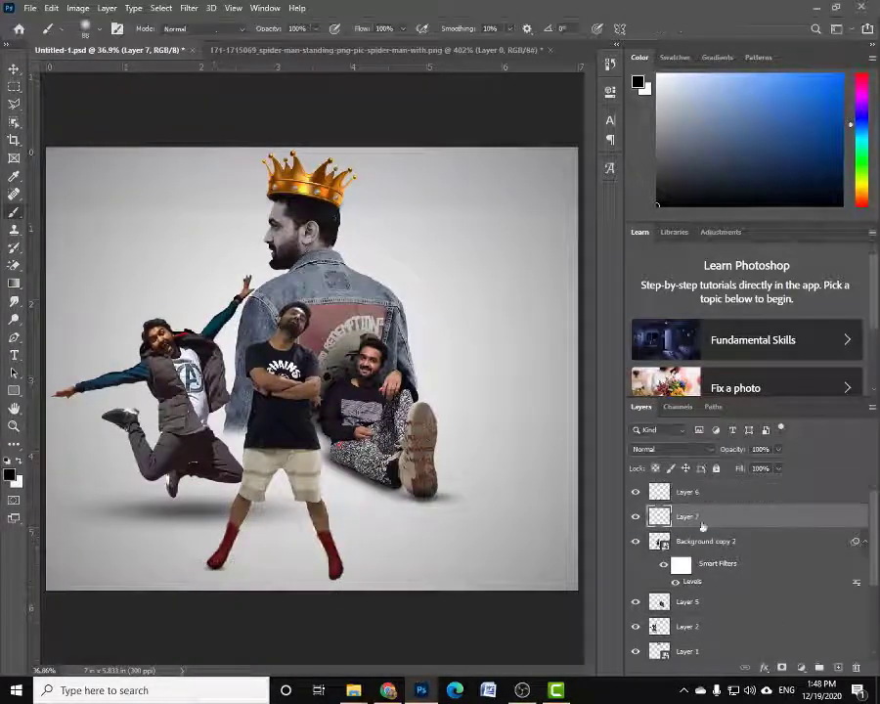
left_click_drag(197, 574, 192, 575)
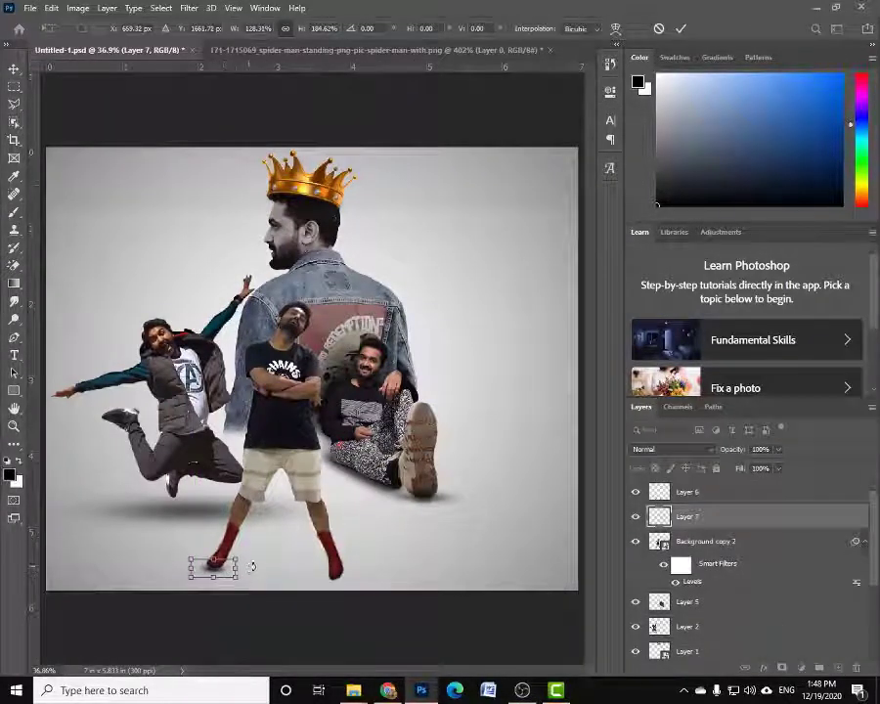
key("Return")
left_click_drag(413, 569, 315, 585)
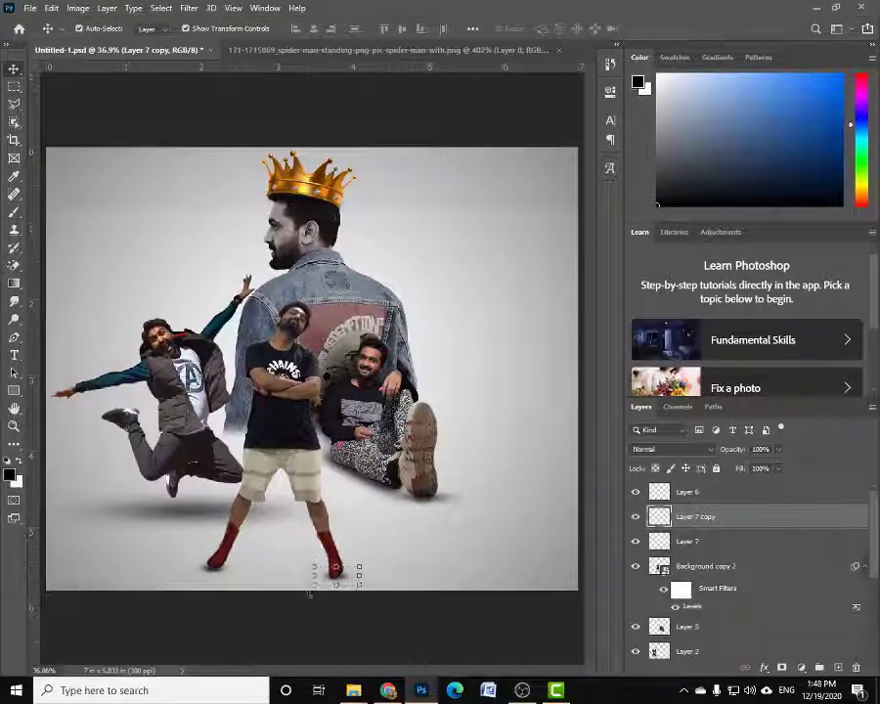
Paint a wide, flattened soft black ground shadow under his feet, then nudge the jumping man right.
key("ctrl+shift+alt+n")
key("b")
left_click_drag(235, 557, 313, 556)
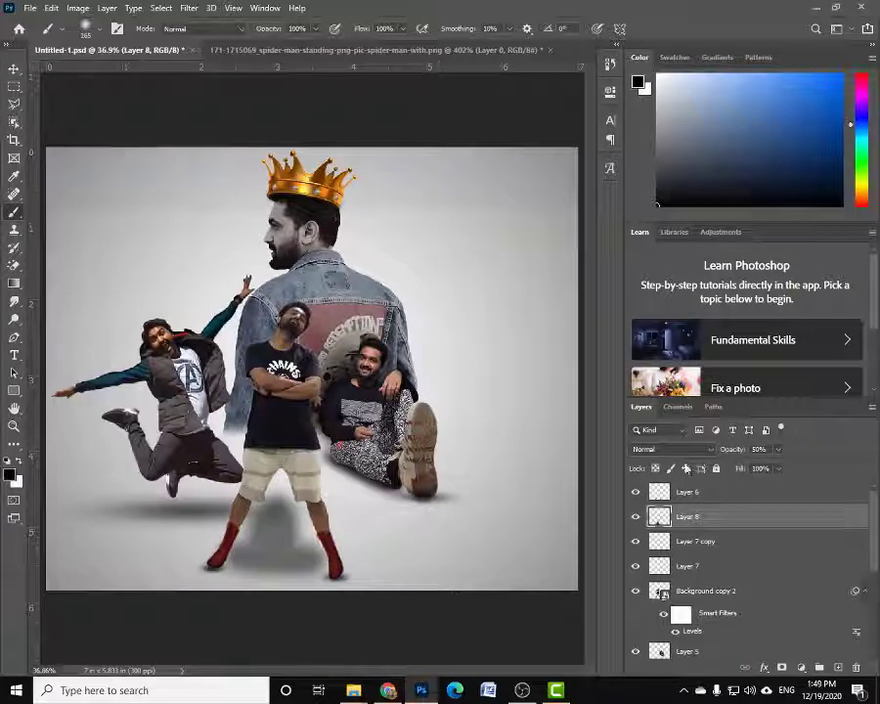
right_click(338, 541)
left_click(274, 528)
key("ctrl+t")
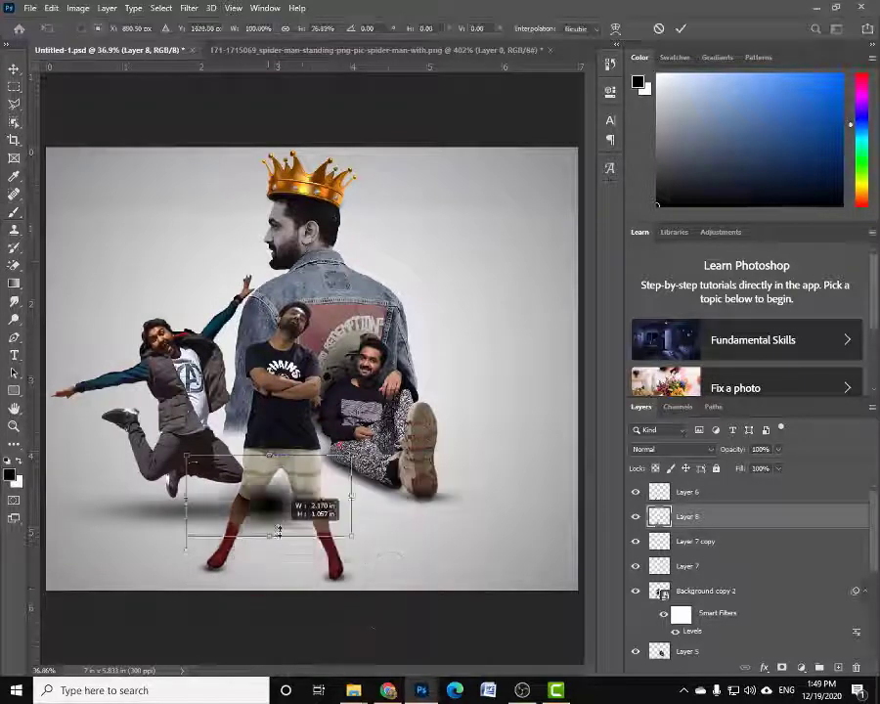
left_click_drag(284, 513, 344, 506)
key("Return")
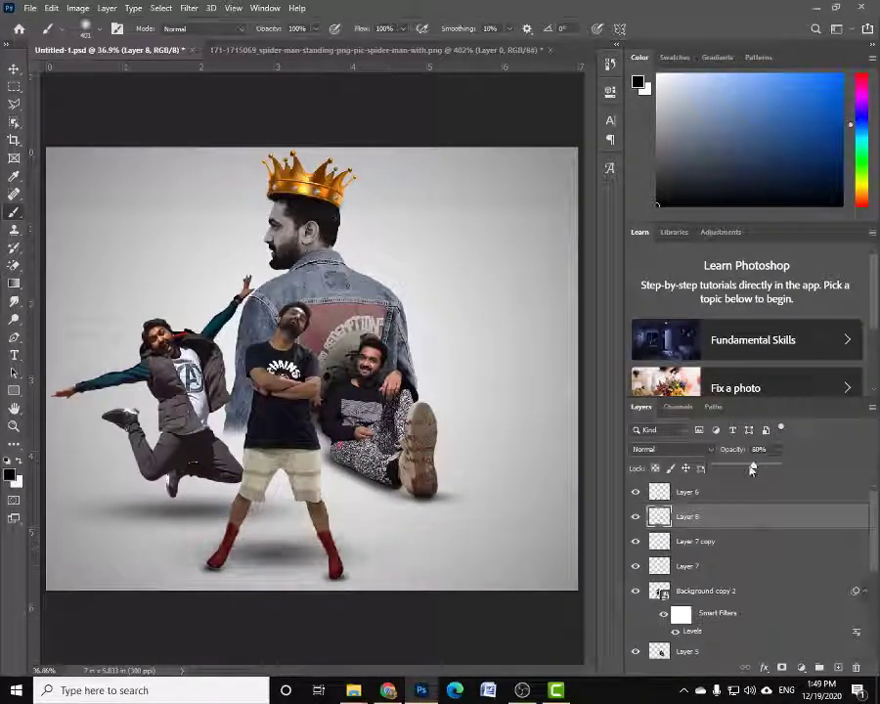
key("v")
left_click_drag(196, 391, 209, 393)
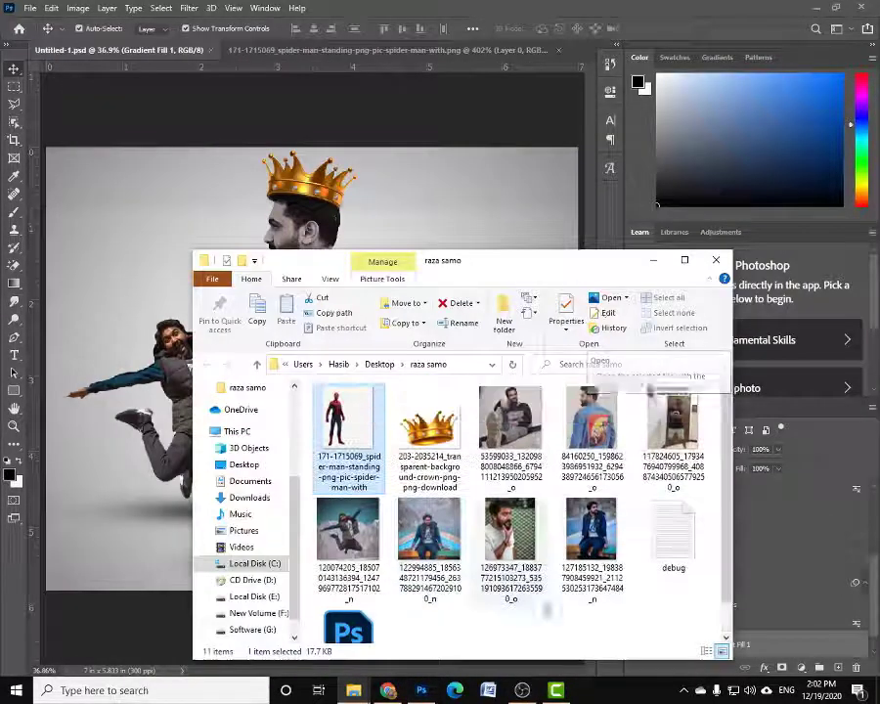
Open photo 126973347, mask out its background, and drag the bearded man into Untitled-1.
double_click(523, 507)
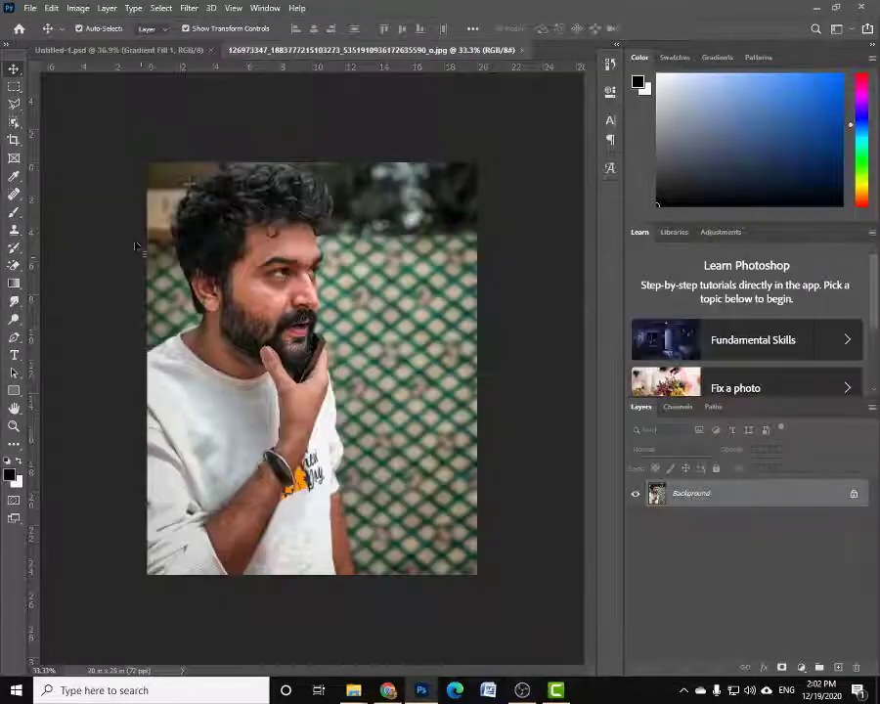
key("w")
left_click_drag(157, 168, 411, 579)
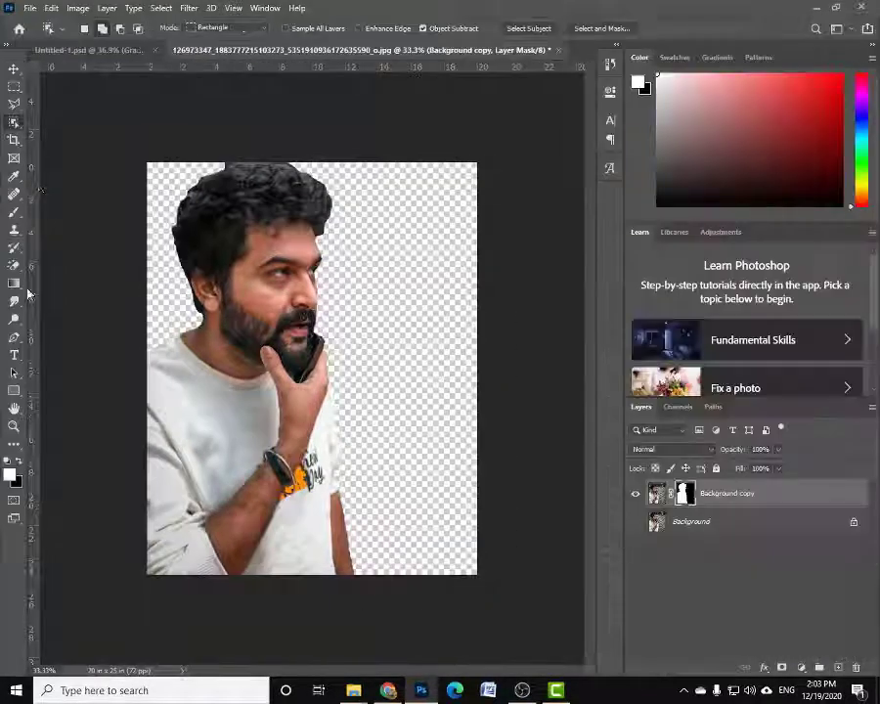
right_click(208, 210)
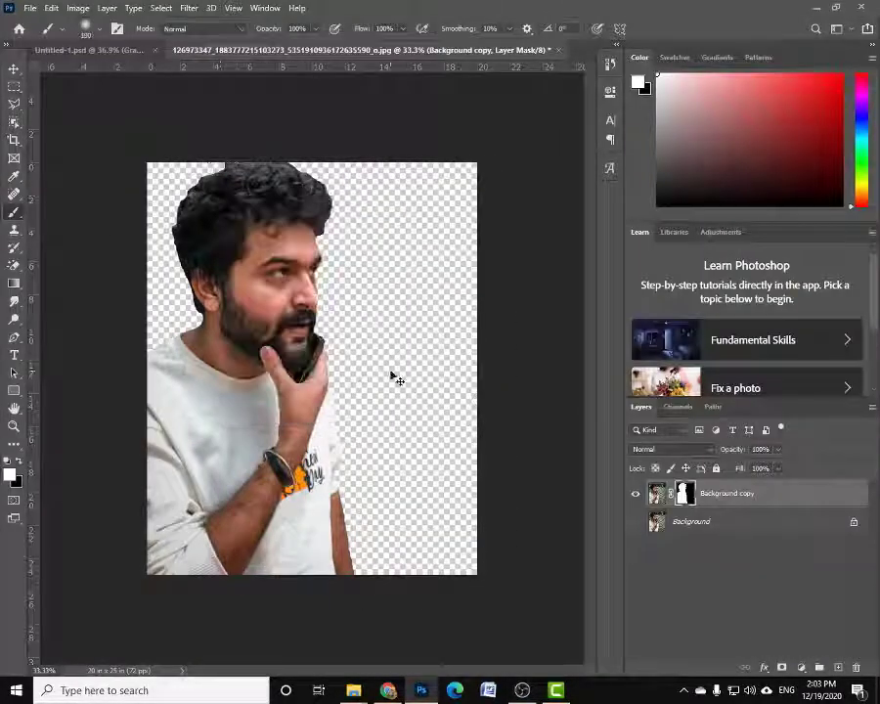
key("v")
left_click_drag(396, 380, 577, 396)
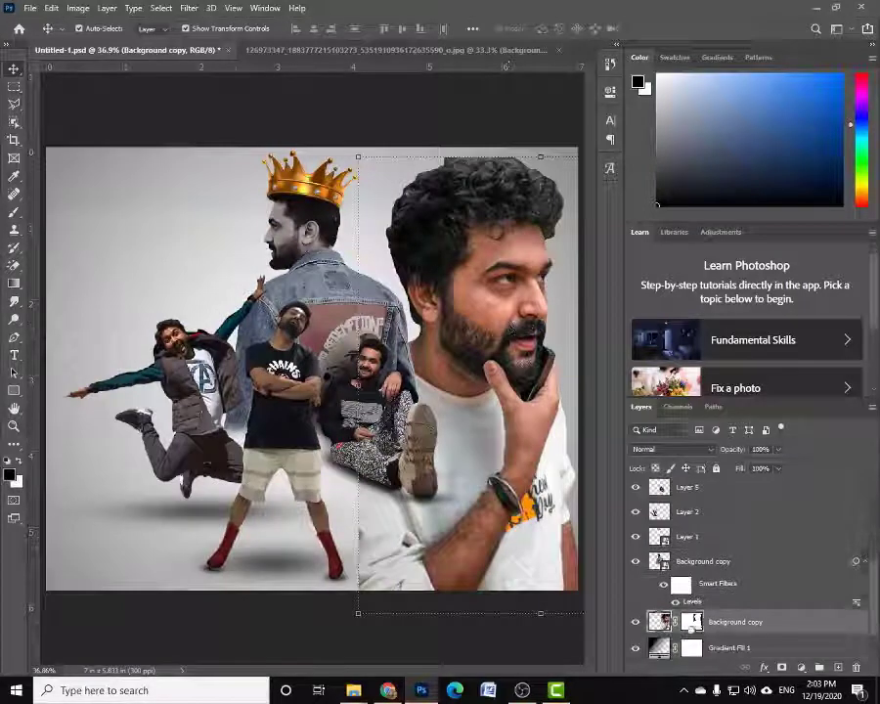
Refine the bearded portrait's mask, then shrink and tilt it on the right.
key("b")
right_click(447, 166)
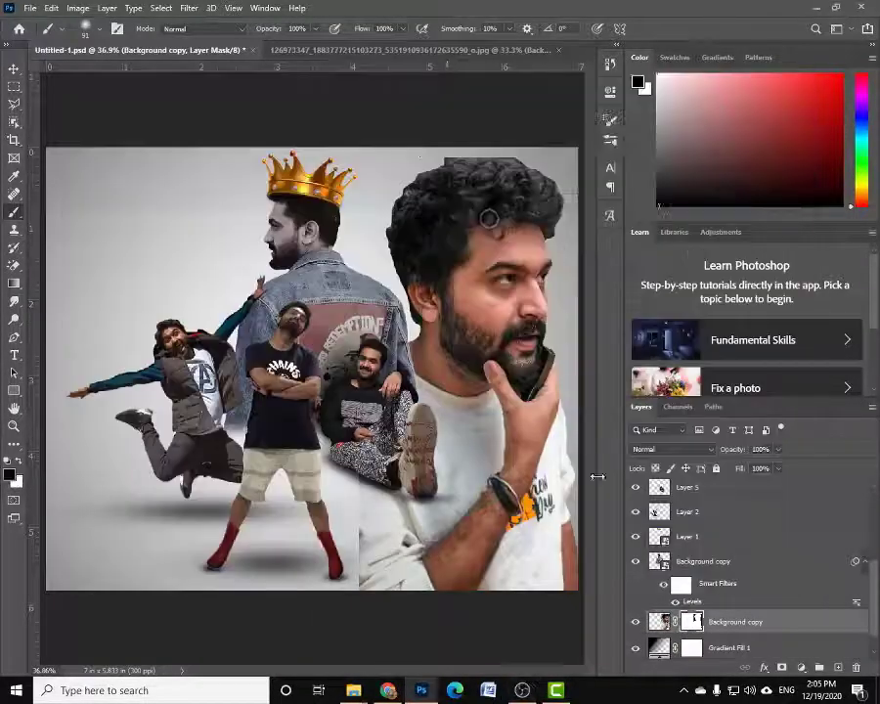
mouse_move(358, 155)
left_mouse_down()
mouse_move(386, 140)
mouse_move(384, 146)
left_mouse_up()
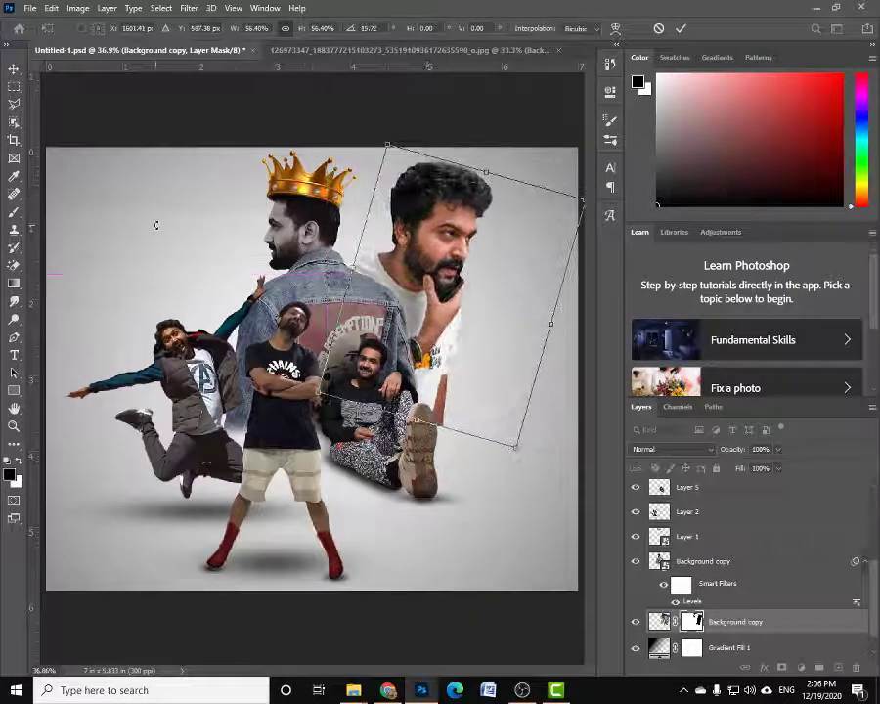
key("Return")
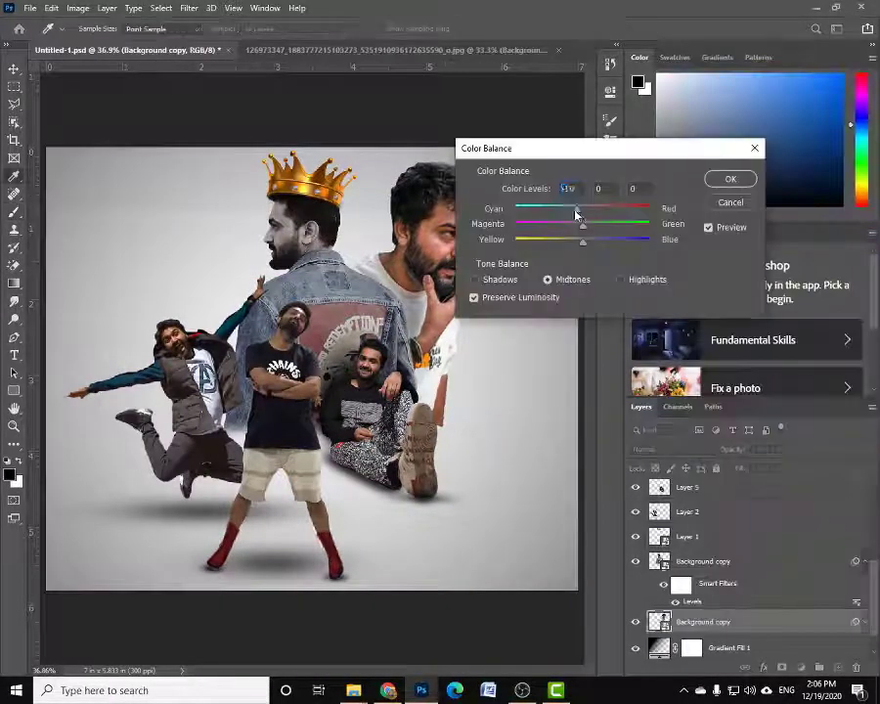
Raise the portrait's contrast with Levels, black 20 and white 239.
left_click_drag(790, 273, 780, 273)
left_click_drag(617, 273, 631, 275)
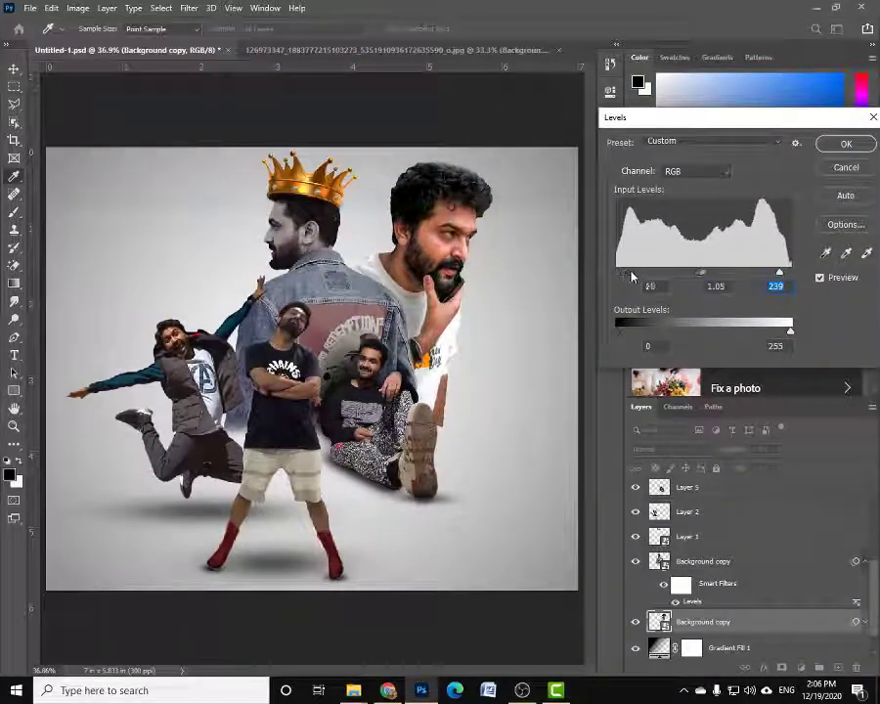
left_click(771, 147)
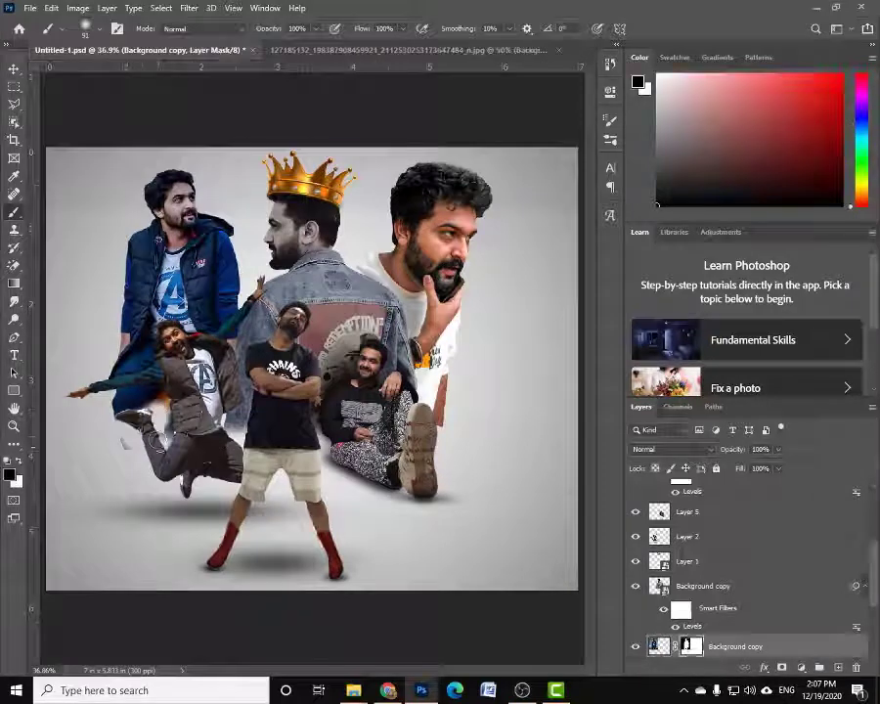
Duplicate the selected person layer and tone it with Levels and the Camera Raw Filter.
key("ctrl+j")
key("v")
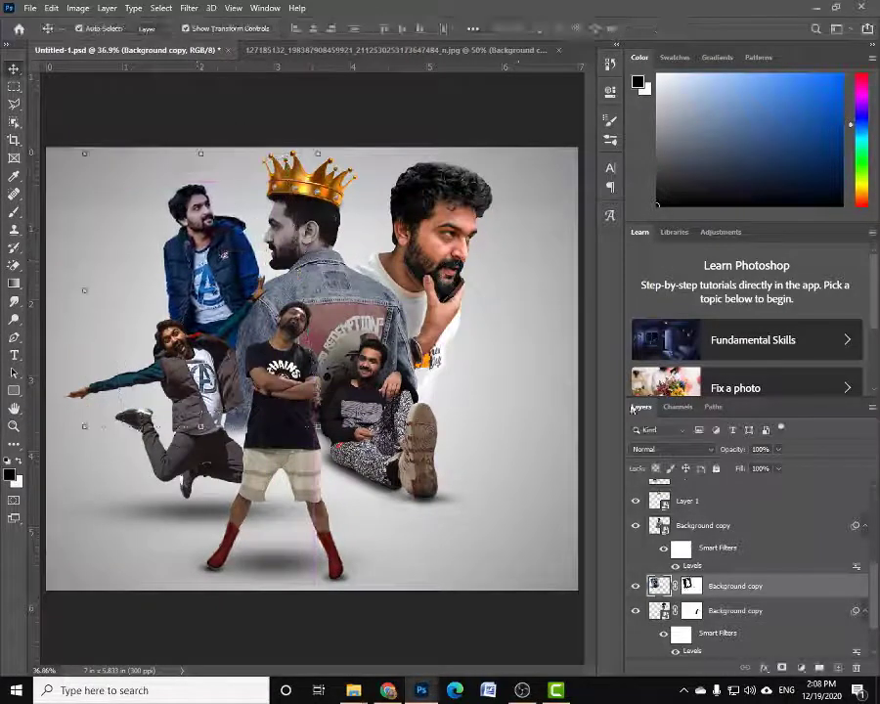
left_click(78, 8)
left_click(244, 55)
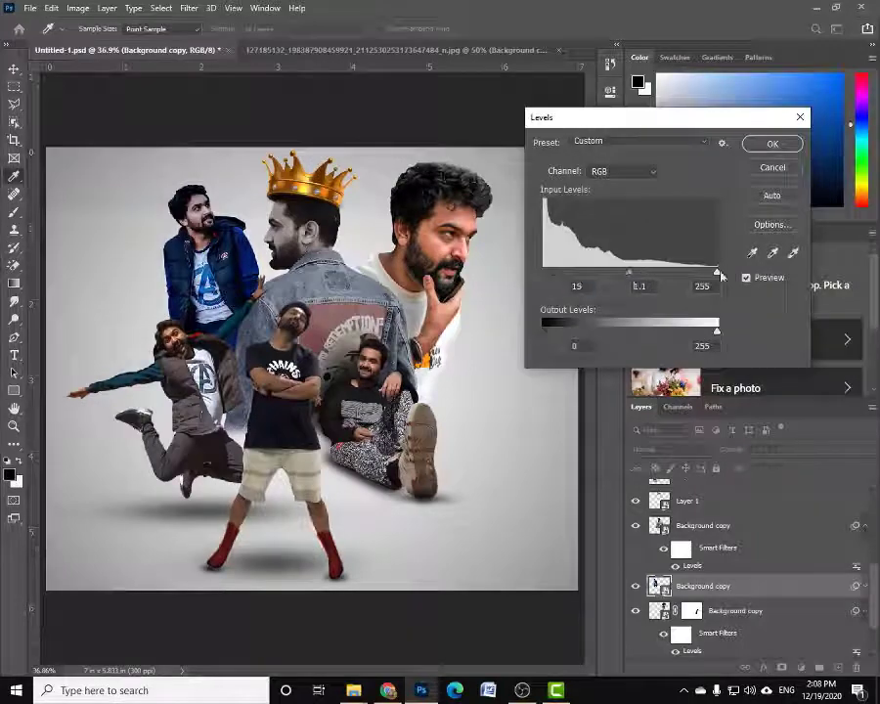
left_click(773, 144)
left_click(189, 8)
left_click(274, 98)
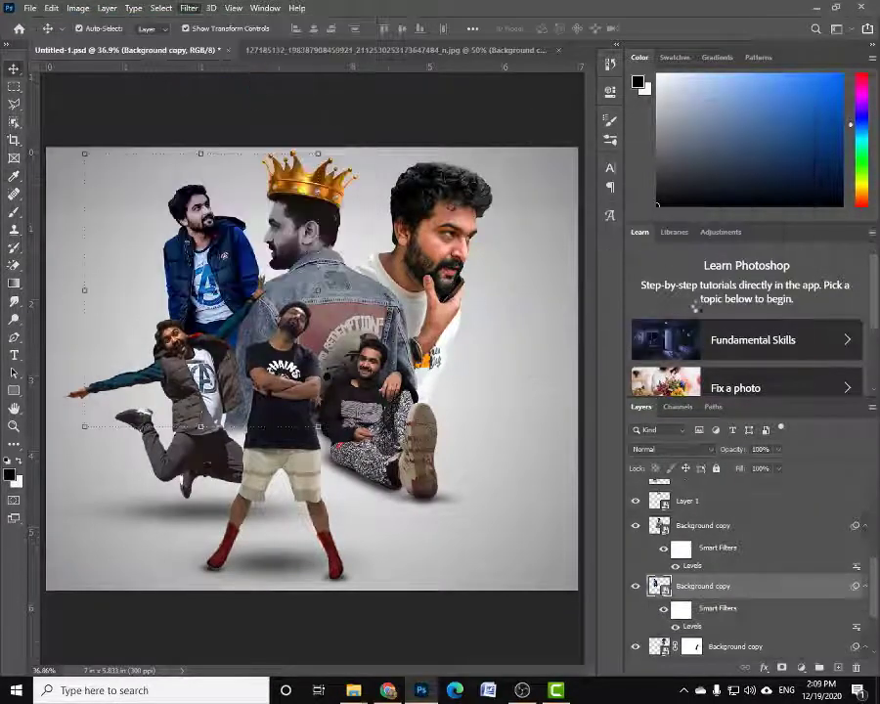
left_click(713, 651)
Apply the Camera Raw Filter to the bearded man's layer.
left_click(704, 609)
left_click(189, 7)
left_click(245, 92)
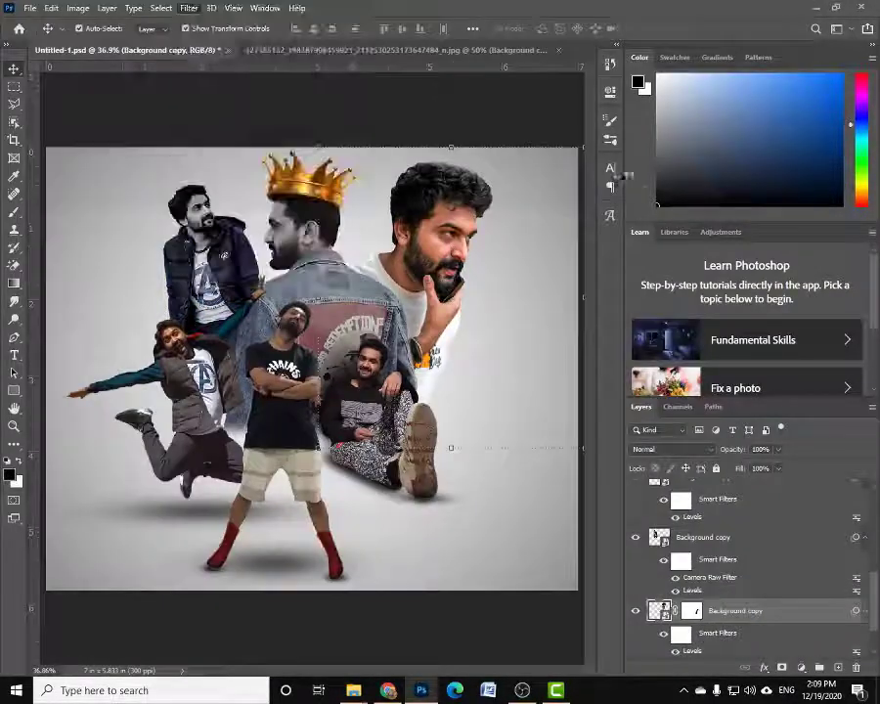
scroll(649, 224, "up", 5)
left_click(713, 650)
scroll(744, 567, "down", 2)
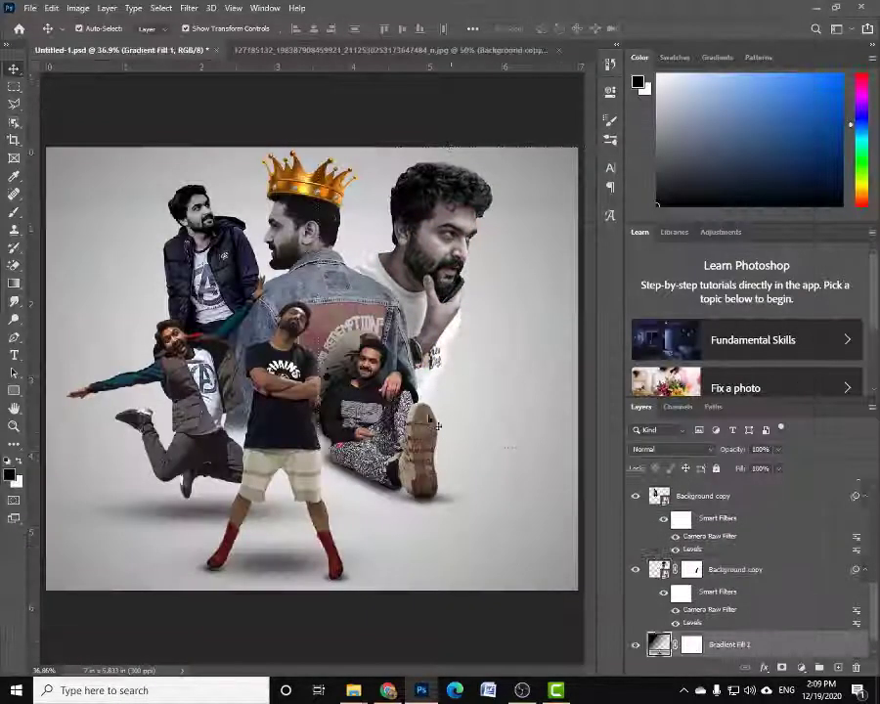
Paint a soft shadow on a new layer and move it under the seated man.
key("ctrl+shift+alt+n")
key("b")
right_click(455, 293)
key("Escape")
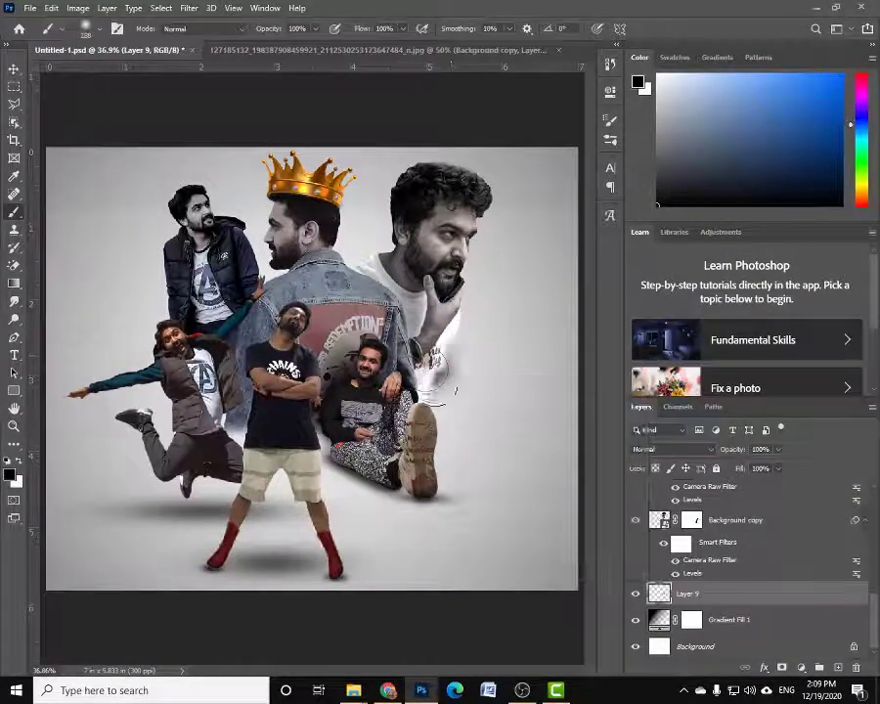
key("ctrl+t")
left_click_drag(481, 169, 482, 396)
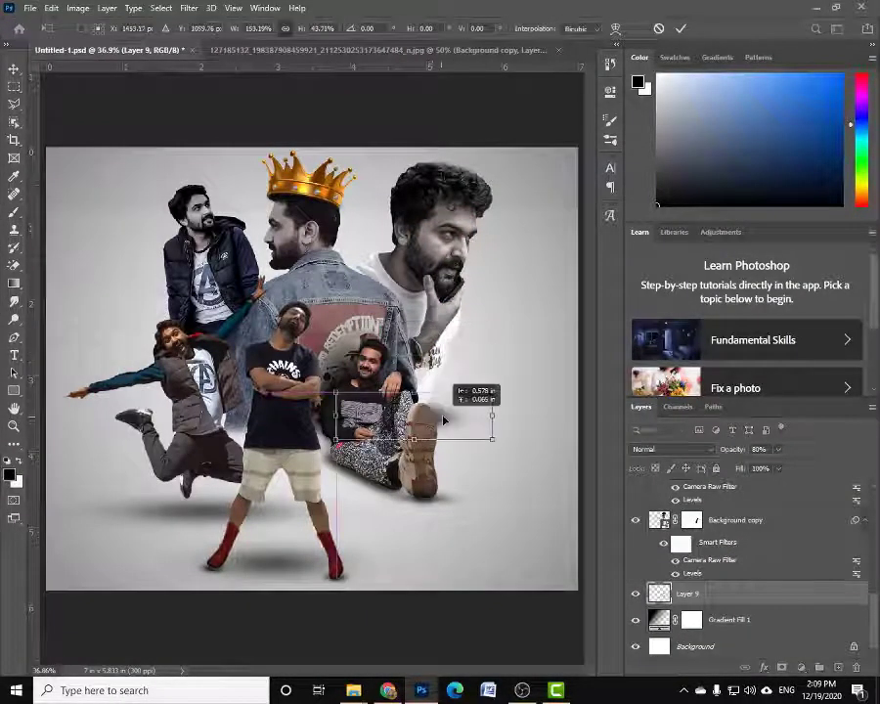
key("Return")
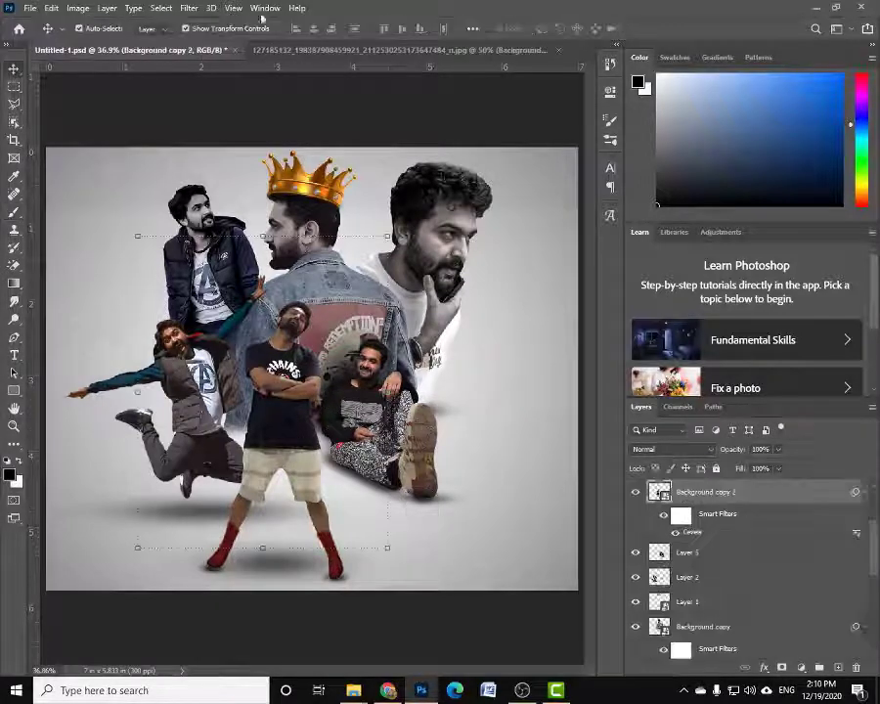
Apply the Camera Raw Filter to the standing man.
left_click(189, 8)
left_click(234, 87)
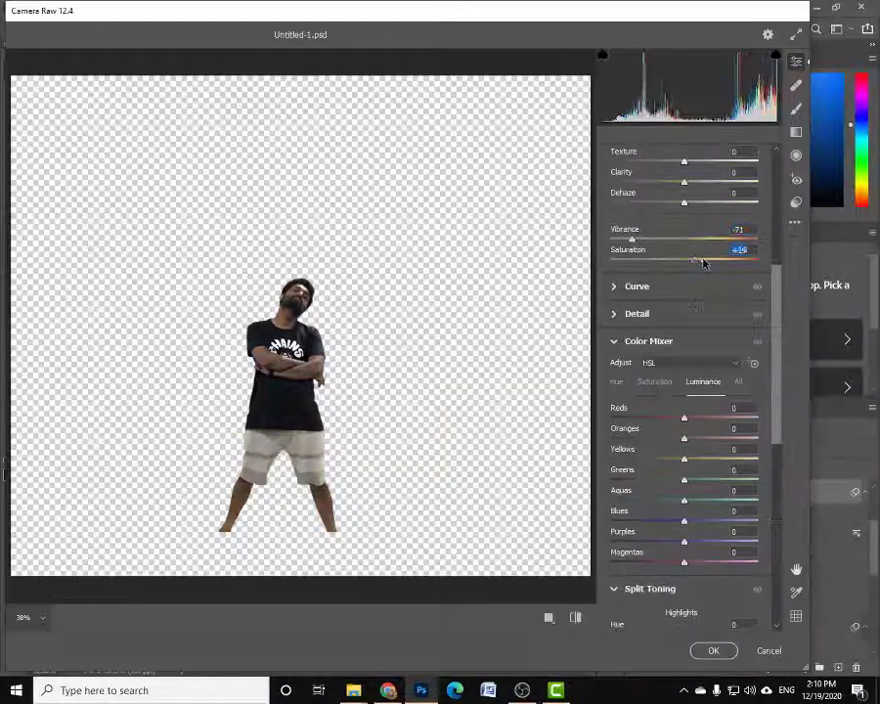
key("Return")
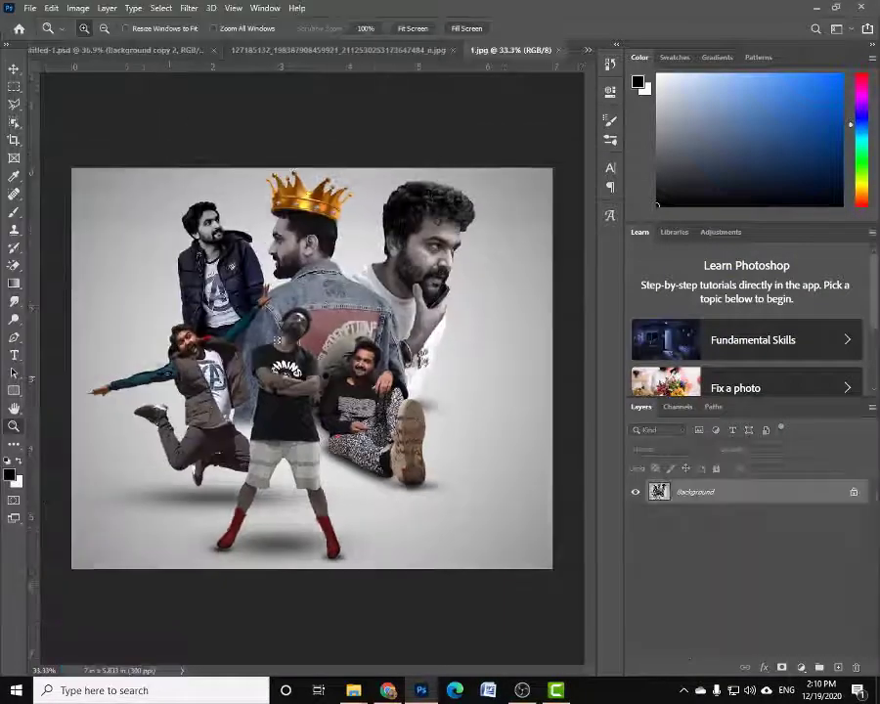
Brighten the composite's midtones to 1.66 with Levels.
left_click(77, 8)
left_click(247, 54)
left_click_drag(678, 270, 694, 269)
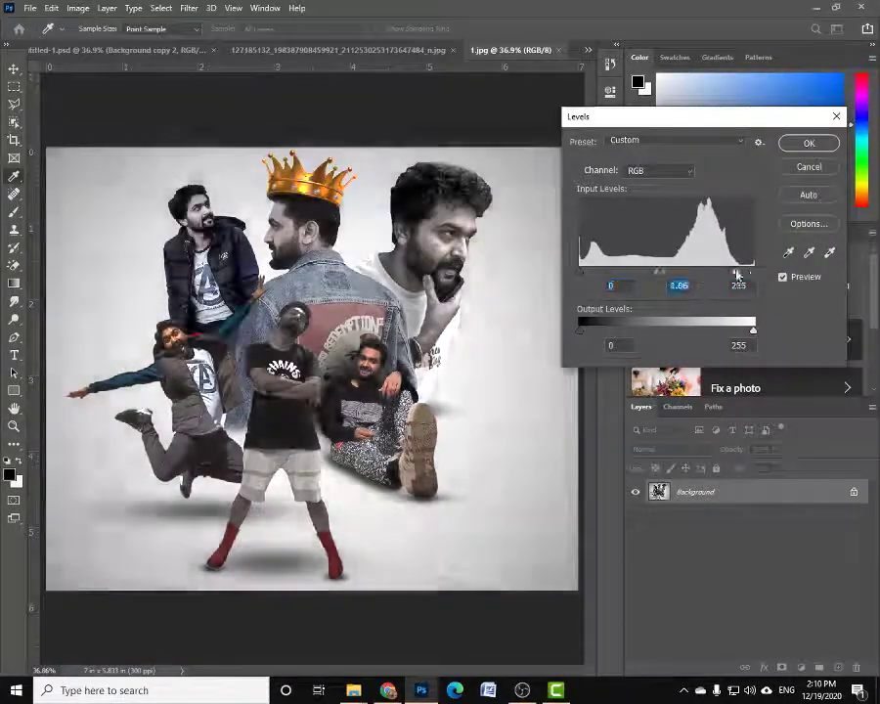
left_click(808, 143)
Place the KING graffiti, set it to Multiply, and scale it into the lower right.
left_click(78, 7)
left_click(254, 288)
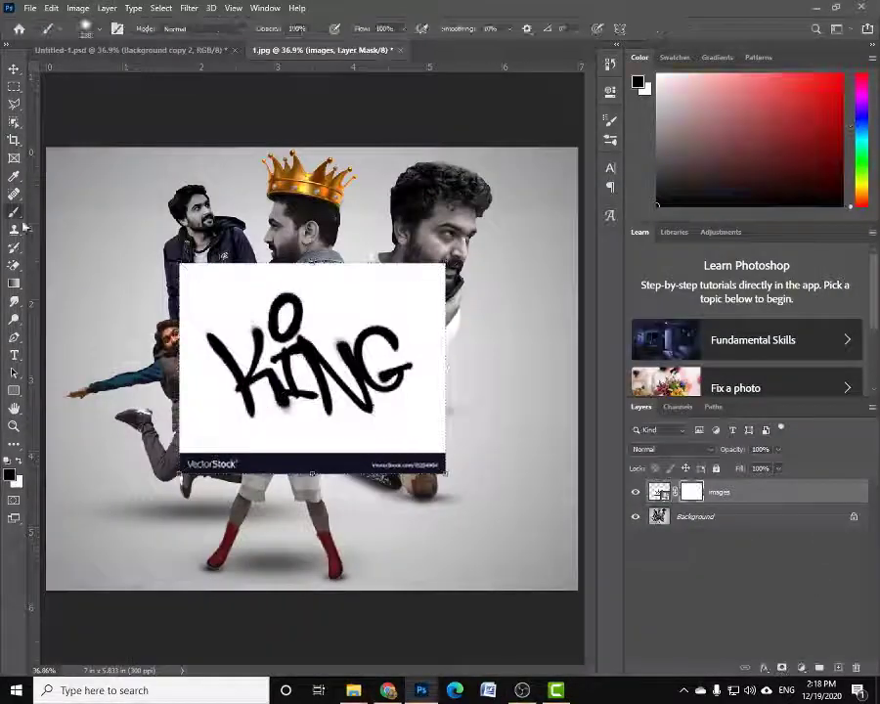
key("shift+alt+m")
key("ctrl+t")
left_click_drag(313, 362, 492, 518)
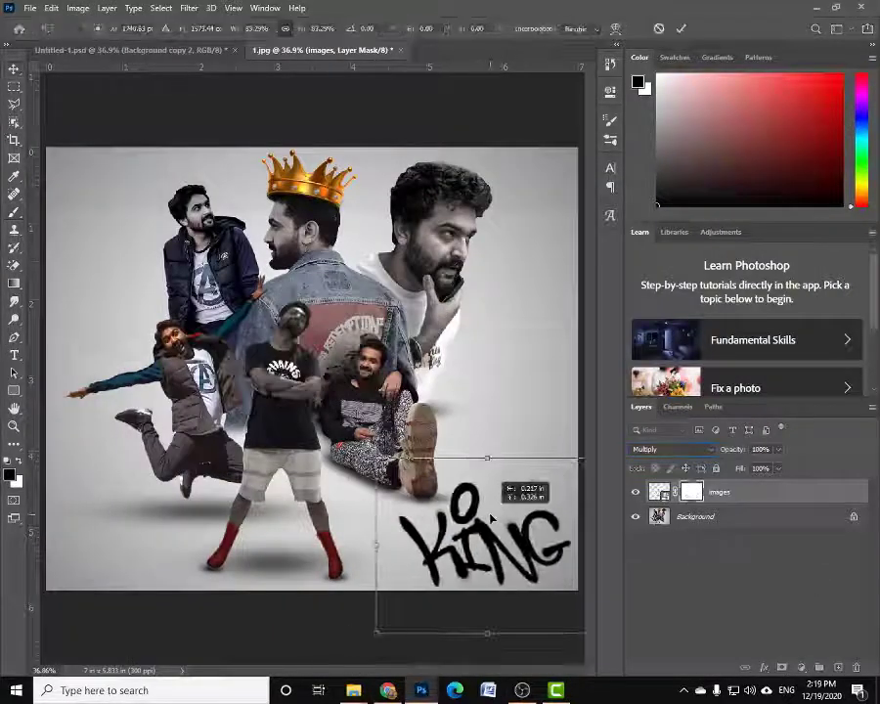
key("Return")
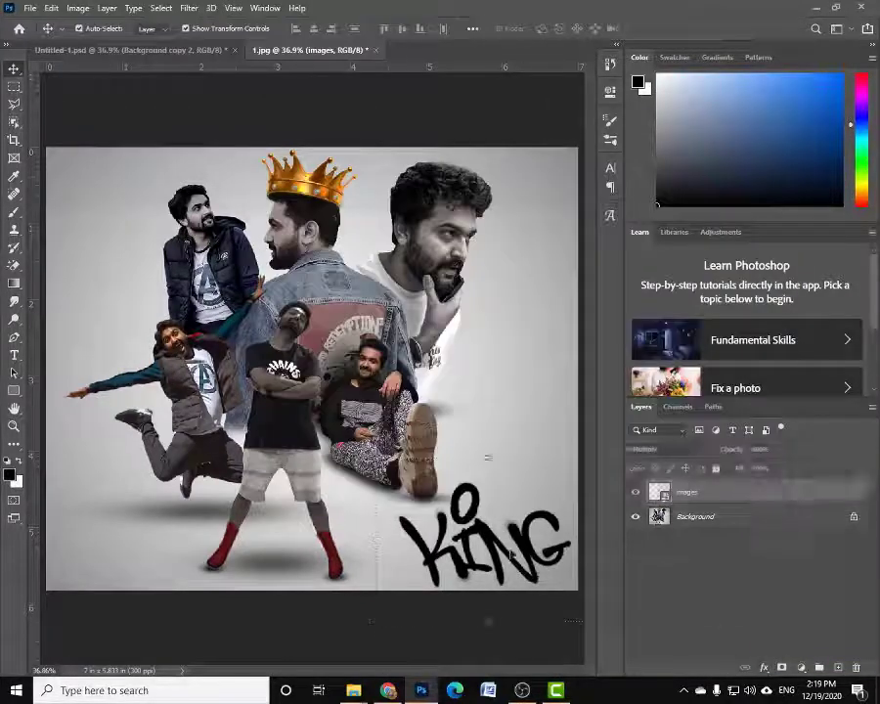
Apply a Color Lookup adjustment using Soft_Warming.look.
left_click(77, 8)
left_click(107, 44)
left_click(205, 235)
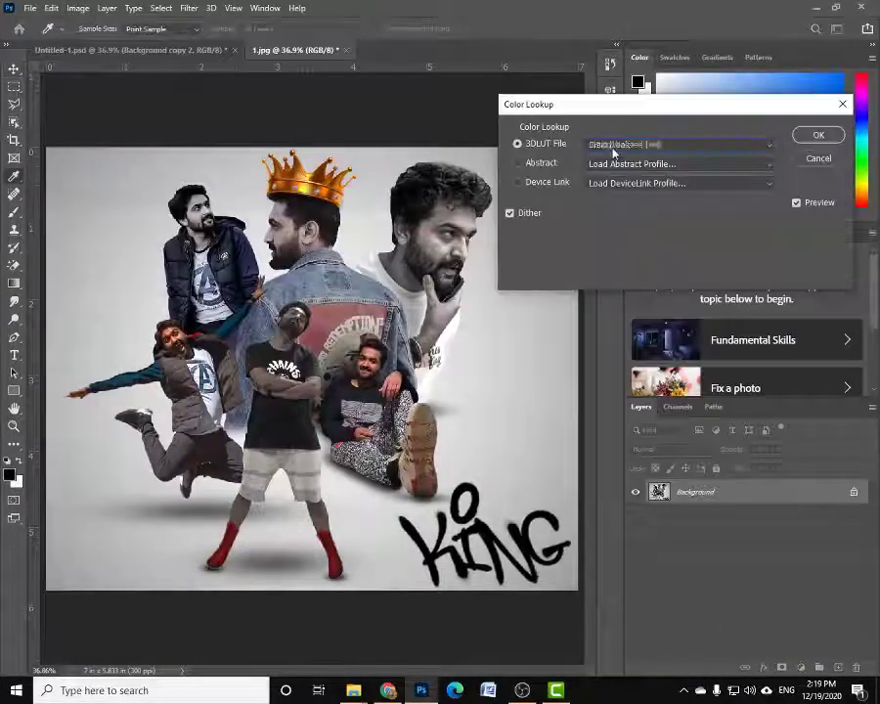
scroll(614, 147, "down", 2)
scroll(614, 147, "down", 1)
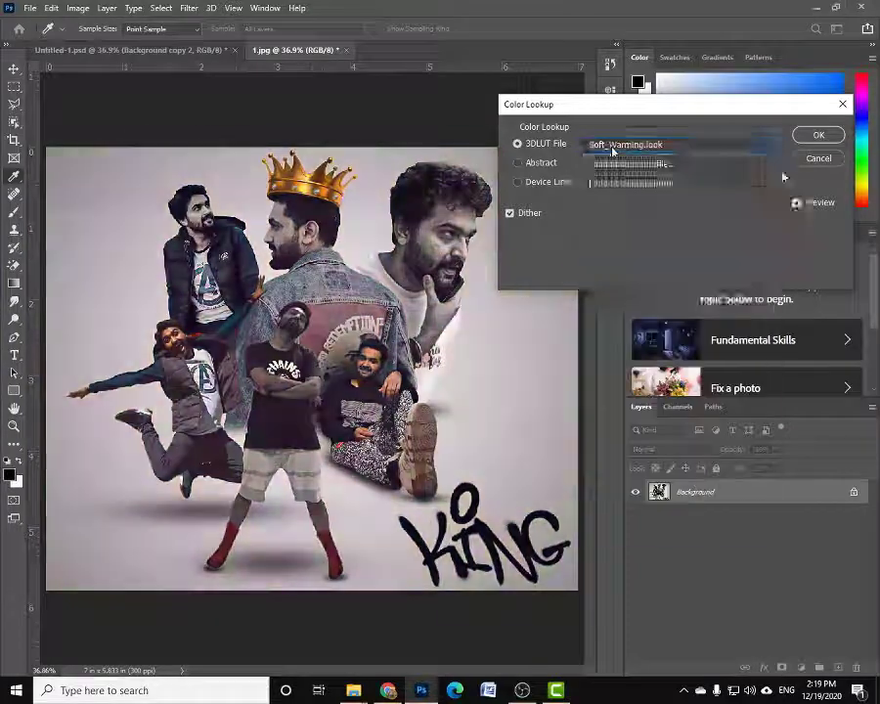
left_click(819, 159)
Apply HDR Toning with raised Detail and Vibrance and lowered Gamma and Exposure.
left_click(77, 7)
left_click(283, 251)
left_click_drag(626, 253, 641, 251)
mouse_move(633, 269)
left_mouse_down()
mouse_move(621, 270)
mouse_move(648, 287)
mouse_move(637, 324)
left_mouse_up()
mouse_move(634, 341)
left_mouse_down()
mouse_move(646, 344)
mouse_move(647, 362)
left_mouse_up()
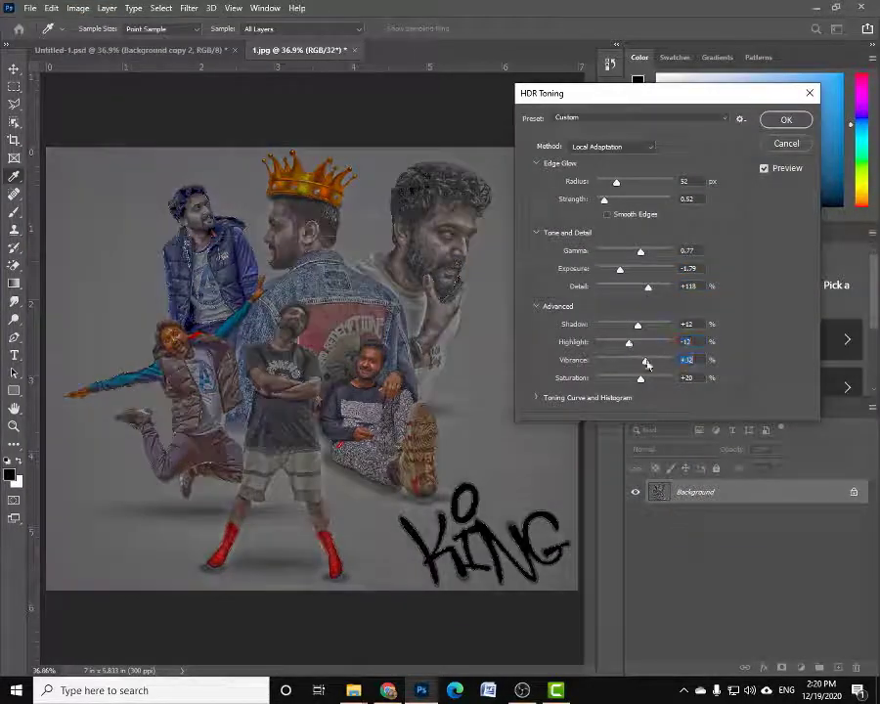
left_click(640, 253)
left_click(620, 268)
key("Escape")
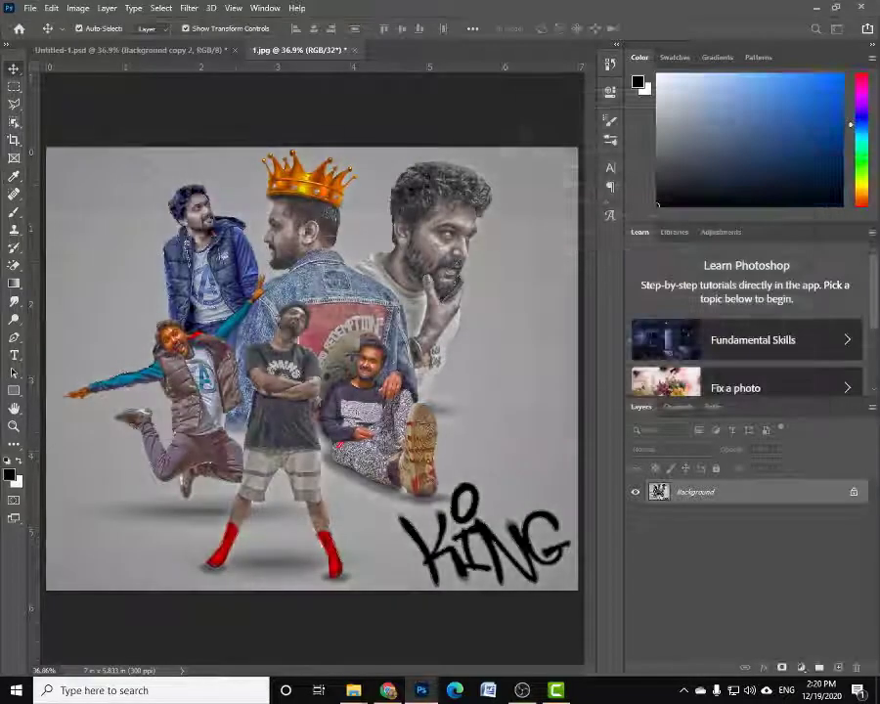